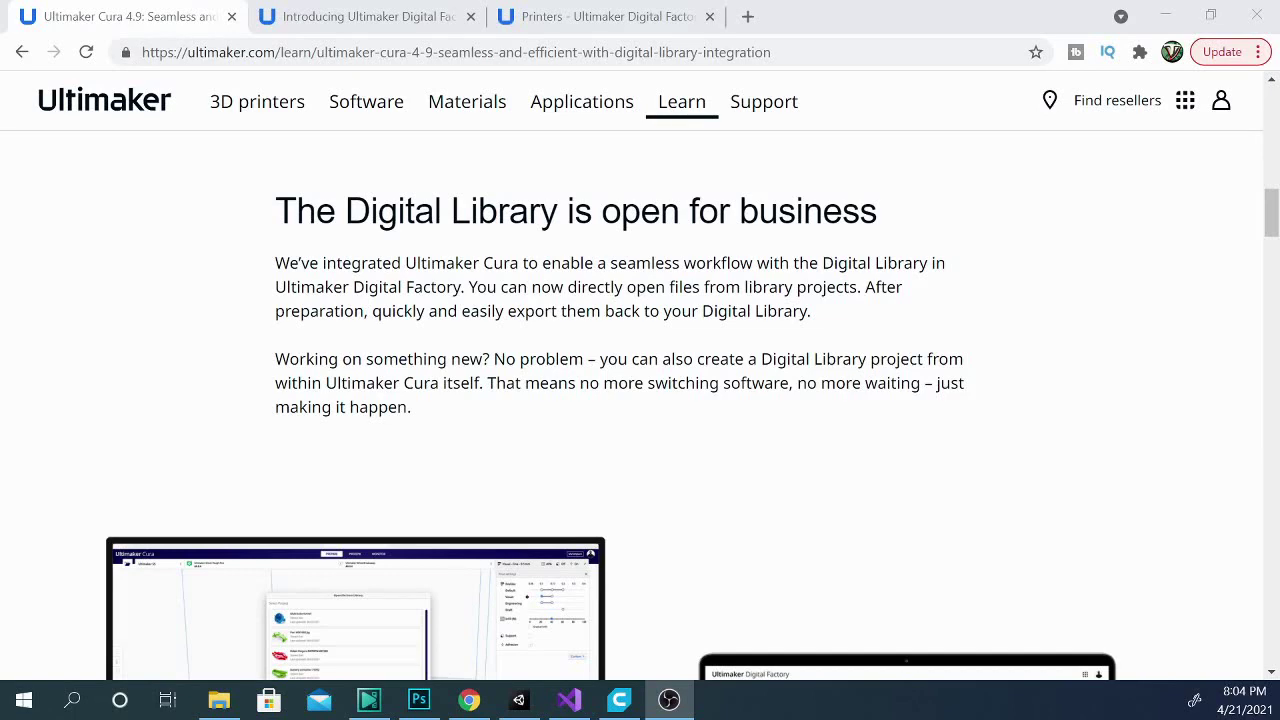
Step: Read the article's Digital Library section and the "Under the microscope" section on Preview improvements in Ultimaker Cura 4.9
scroll(526, 354, "down", 3)
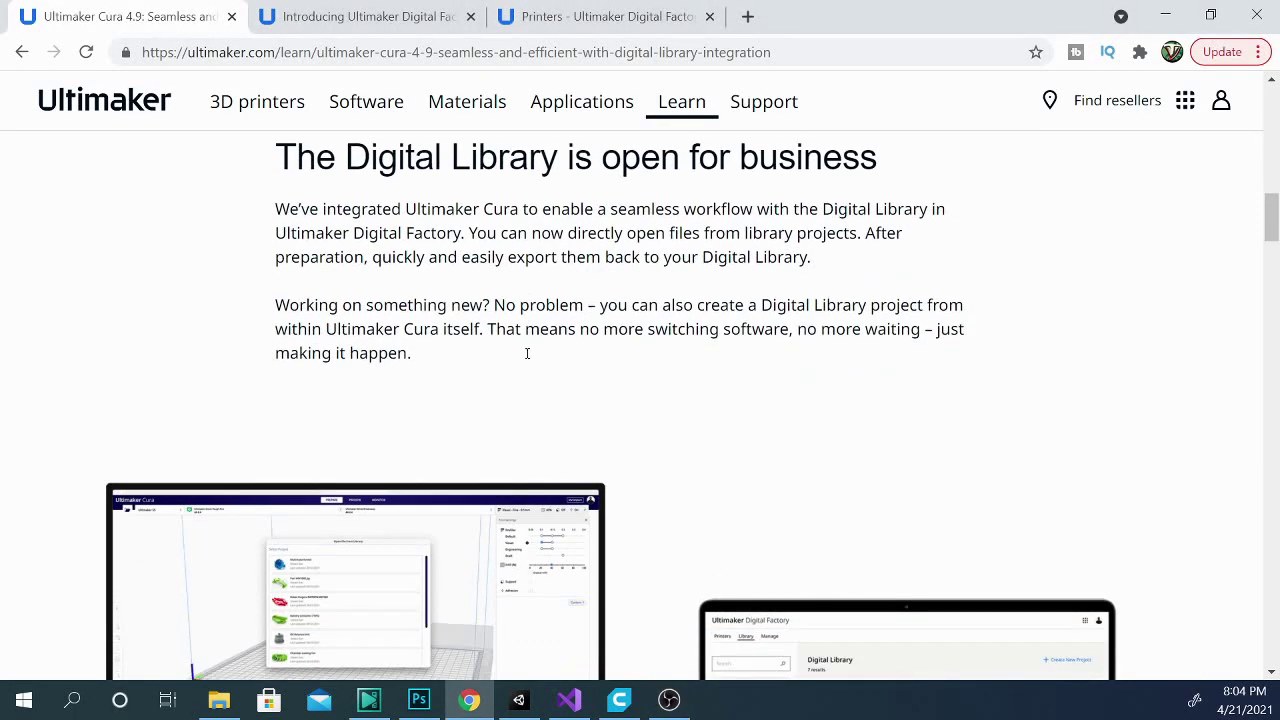
scroll(546, 360, "down", 3)
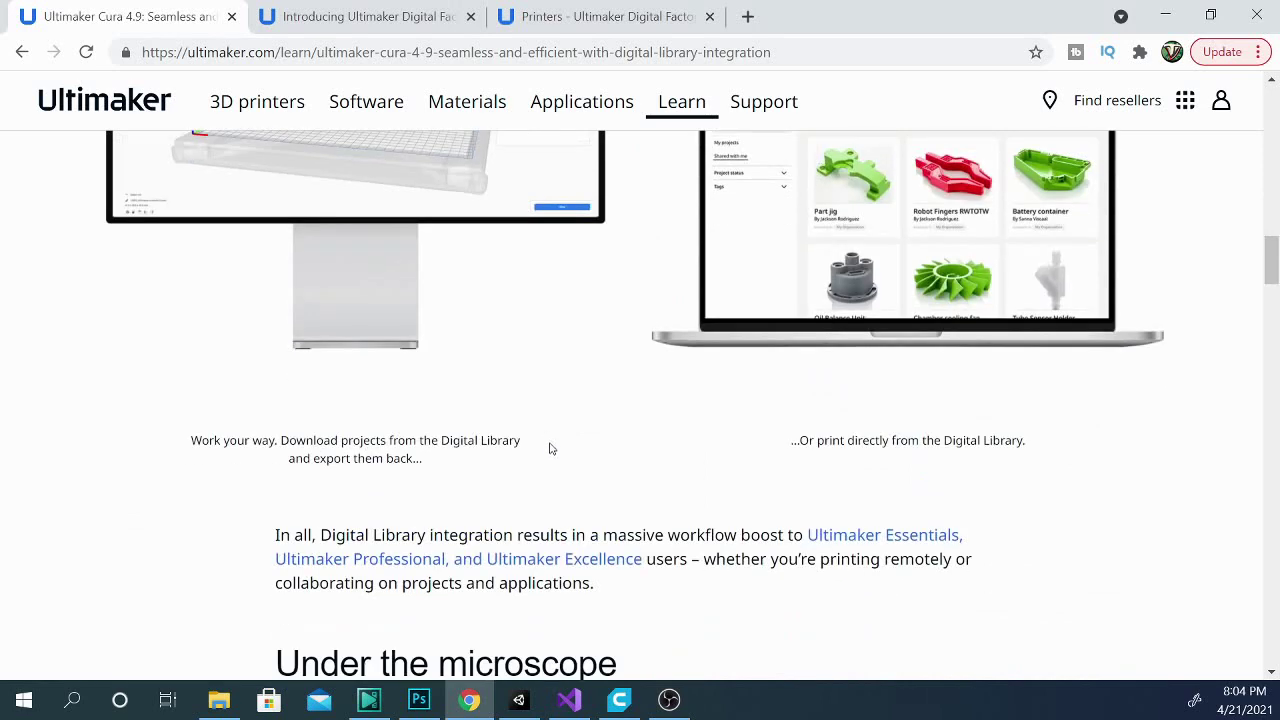
scroll(562, 468, "up", 3)
scroll(575, 472, "up", 4)
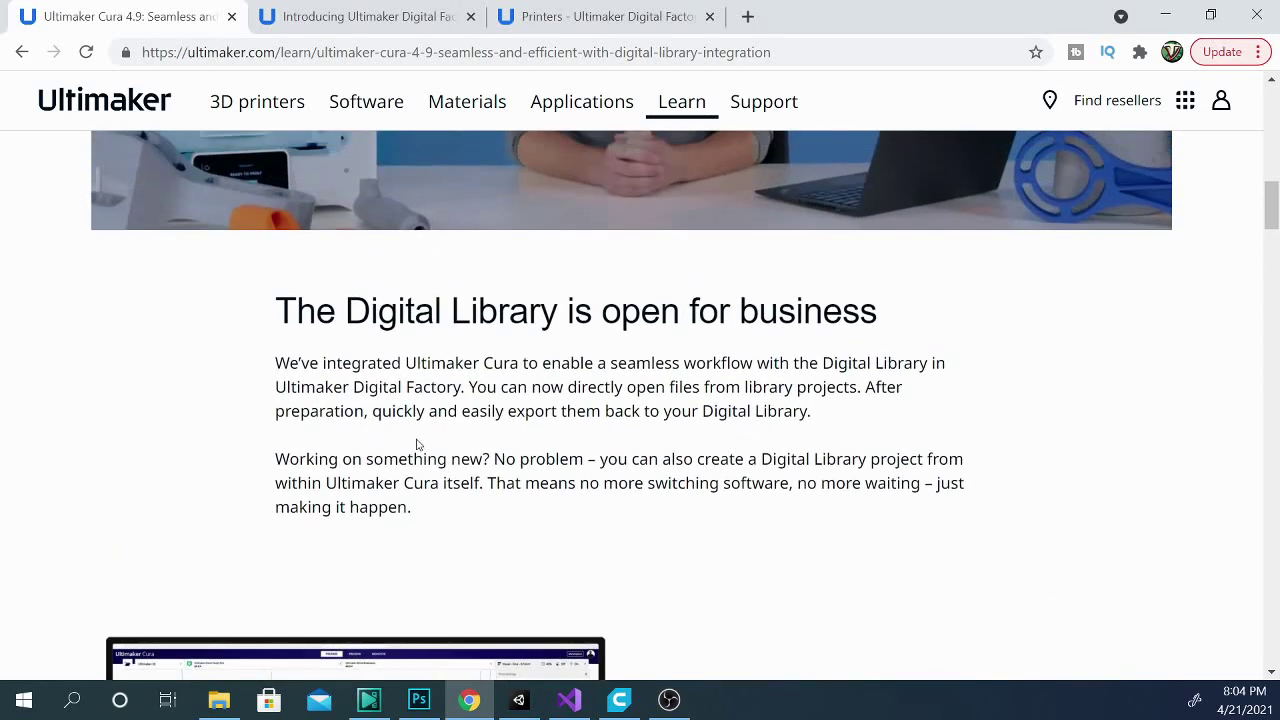
scroll(531, 468, "down", 3)
scroll(560, 455, "down", 3)
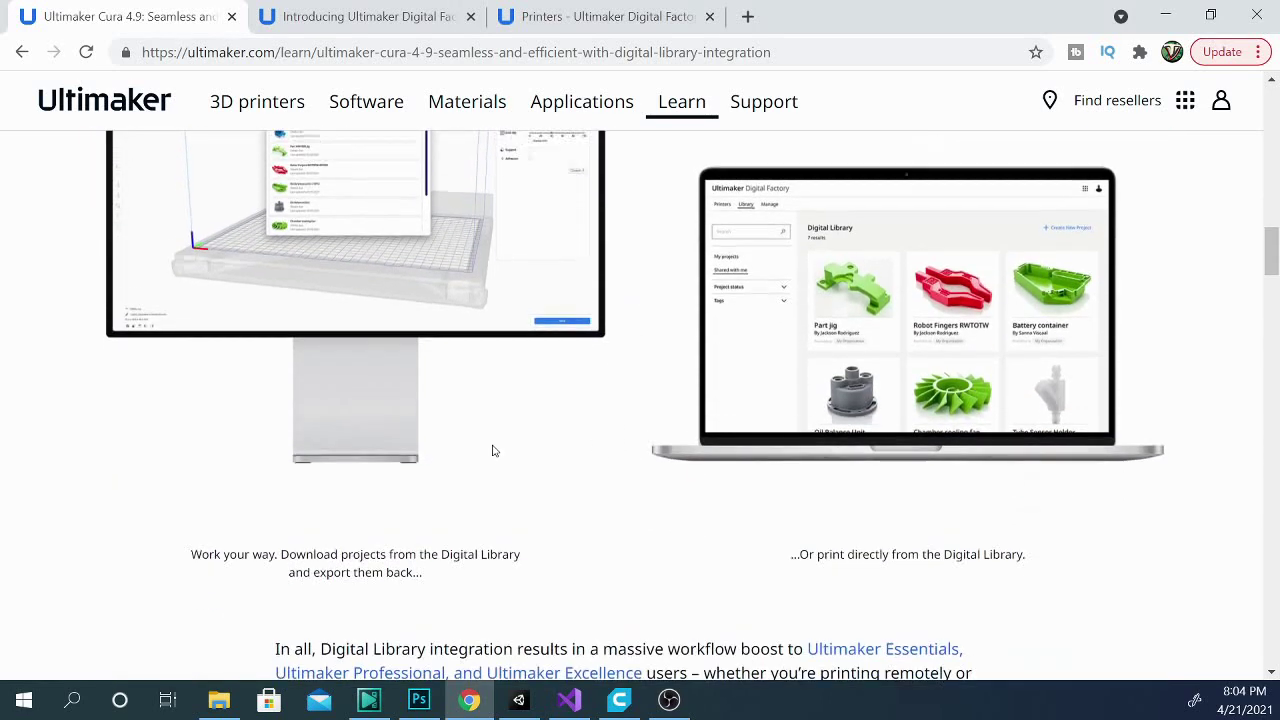
scroll(450, 440, "up", 2)
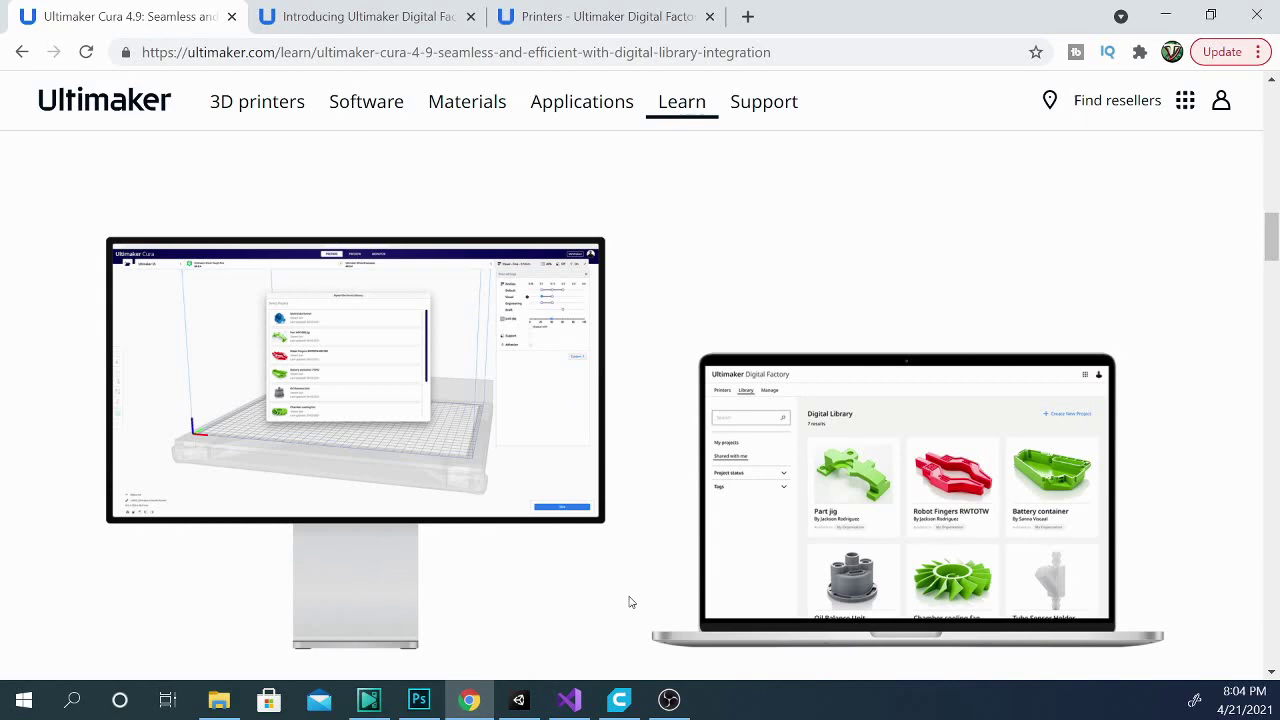
scroll(631, 601, "down", 8)
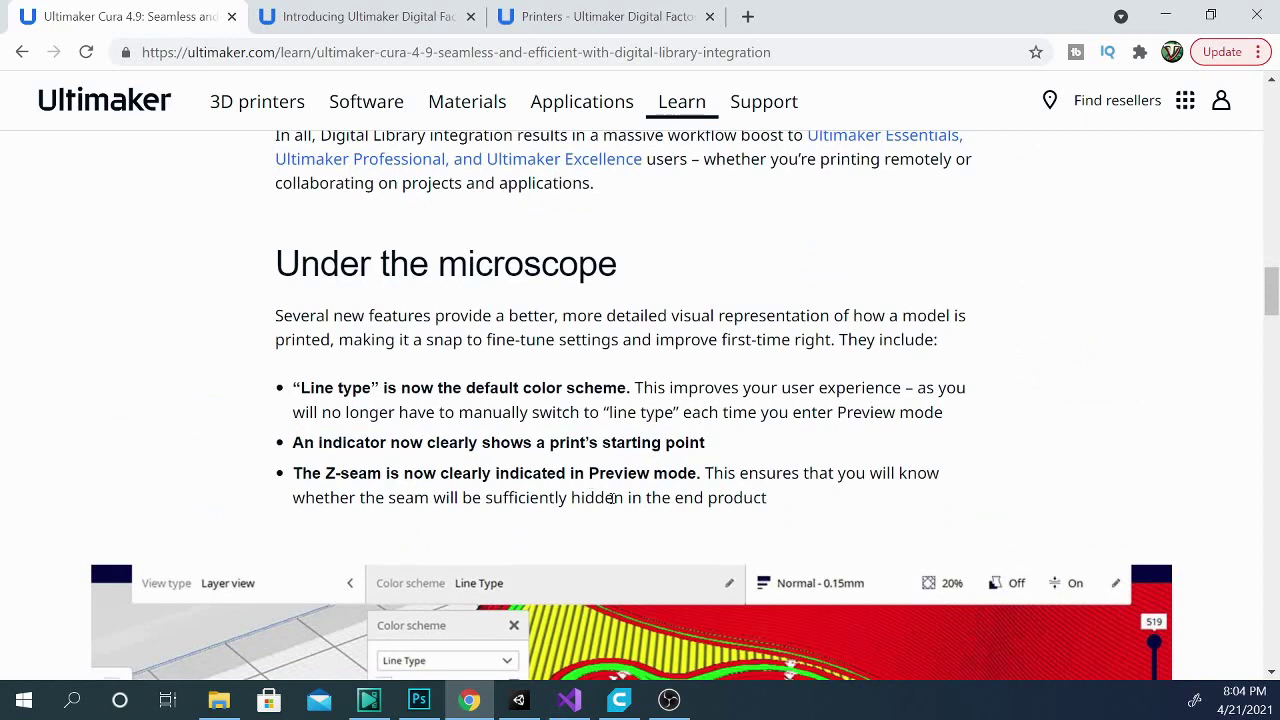
scroll(203, 423, "down", 1)
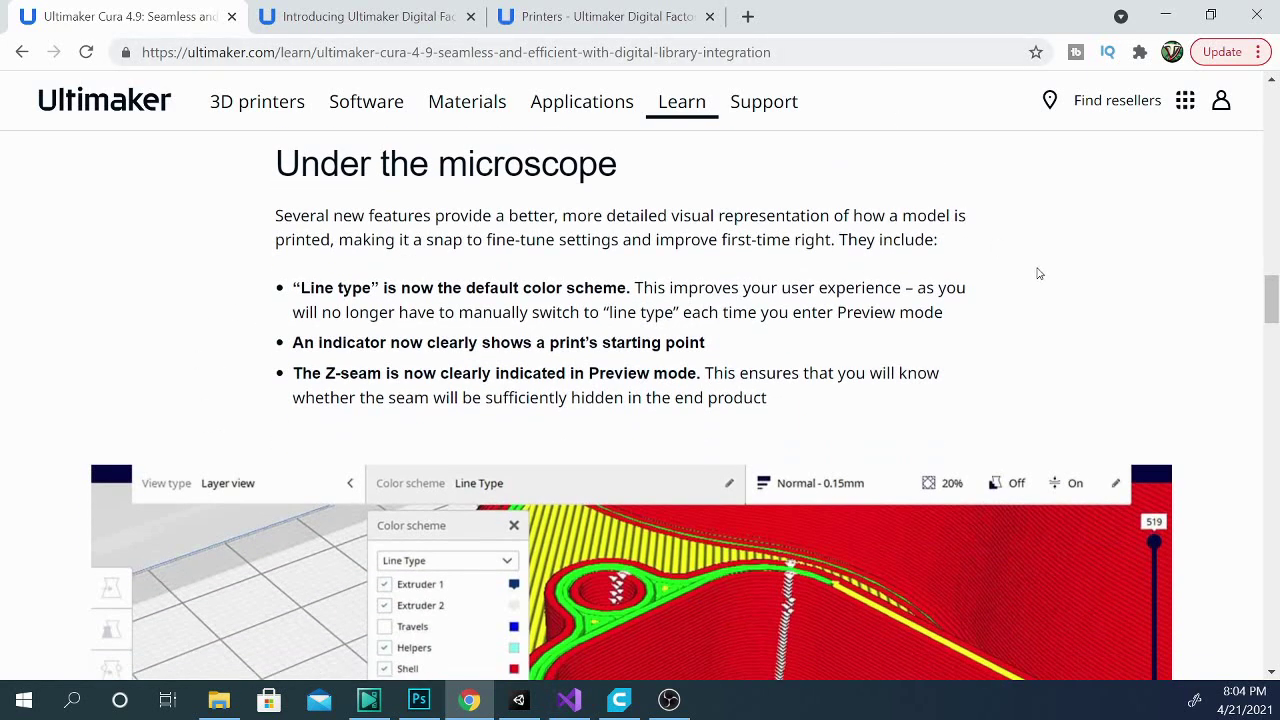
scroll(960, 277, "down", 1)
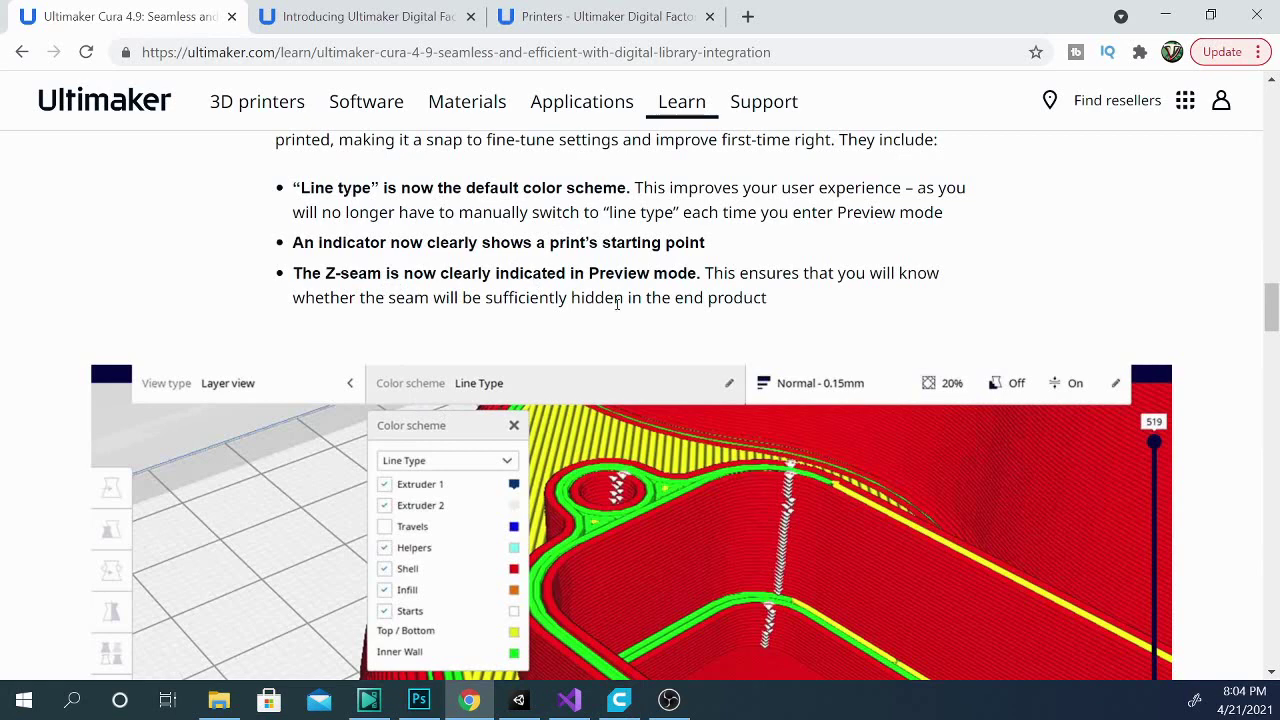
Step: In the article's New features section, highlight the paragraph on decimal weight estimation and the one on third-party printer definitions
scroll(617, 302, "down", 10)
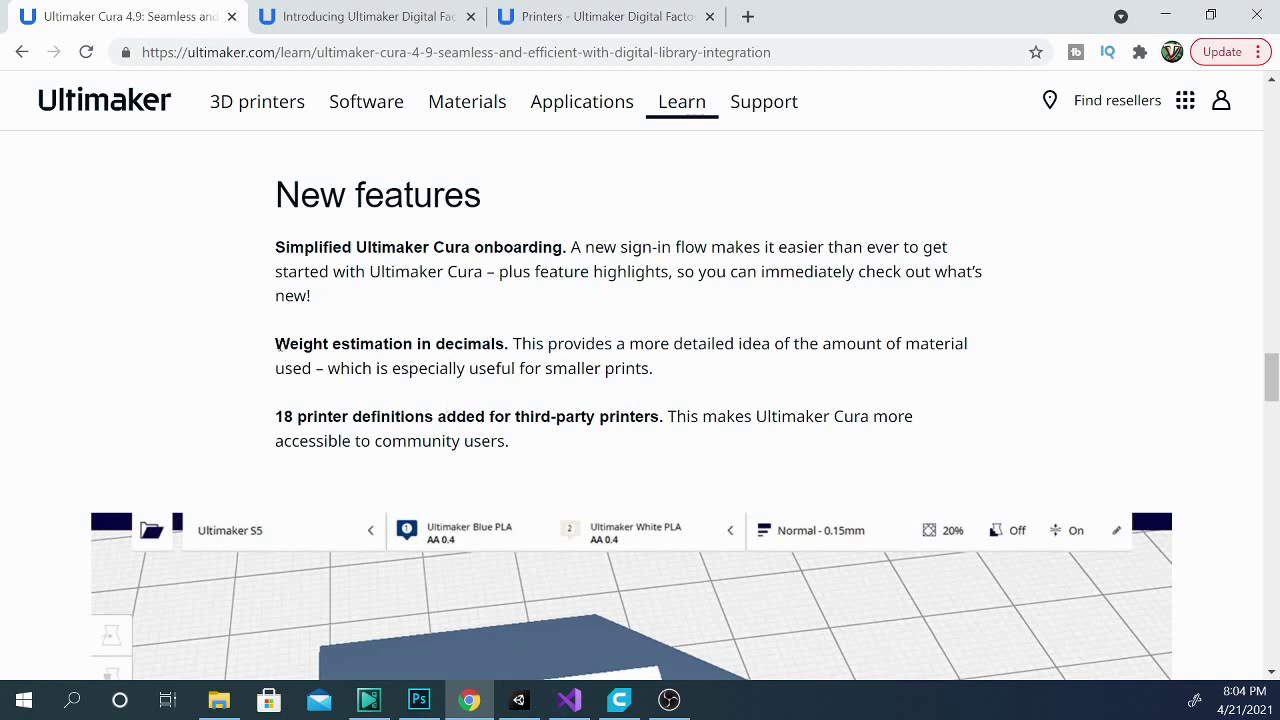
left_click_drag(279, 345, 714, 372)
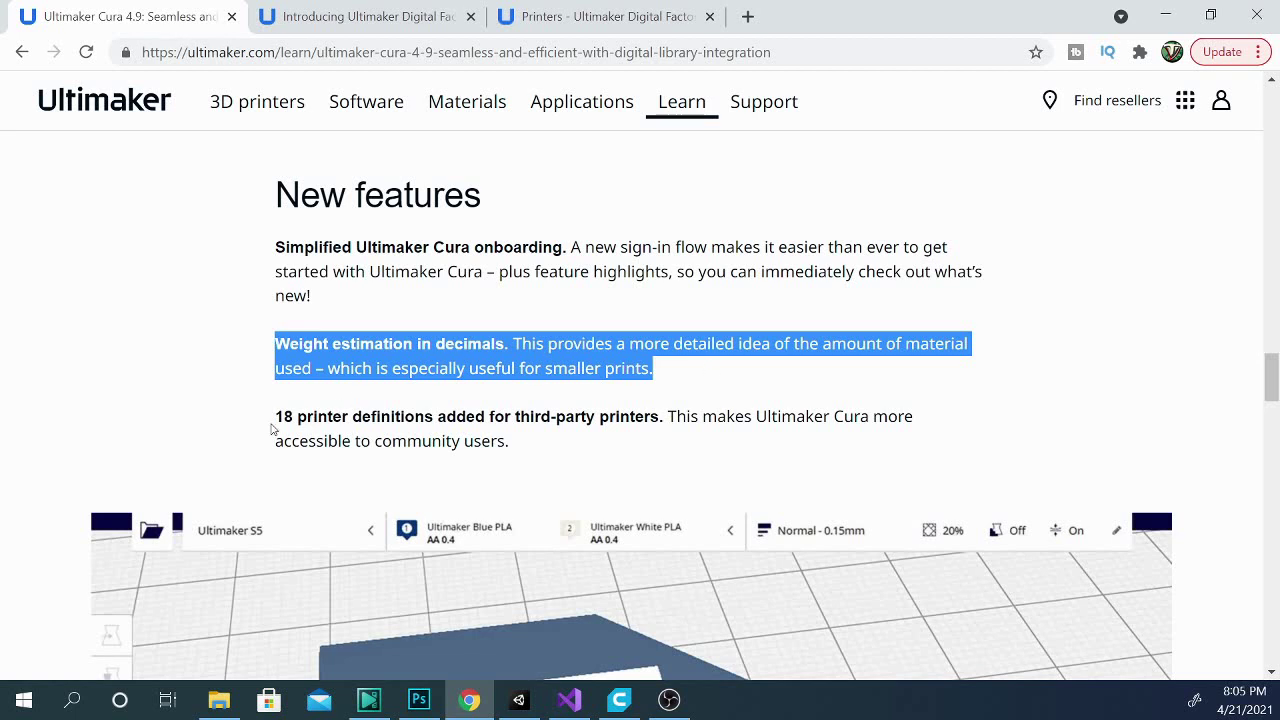
left_click_drag(276, 424, 606, 448)
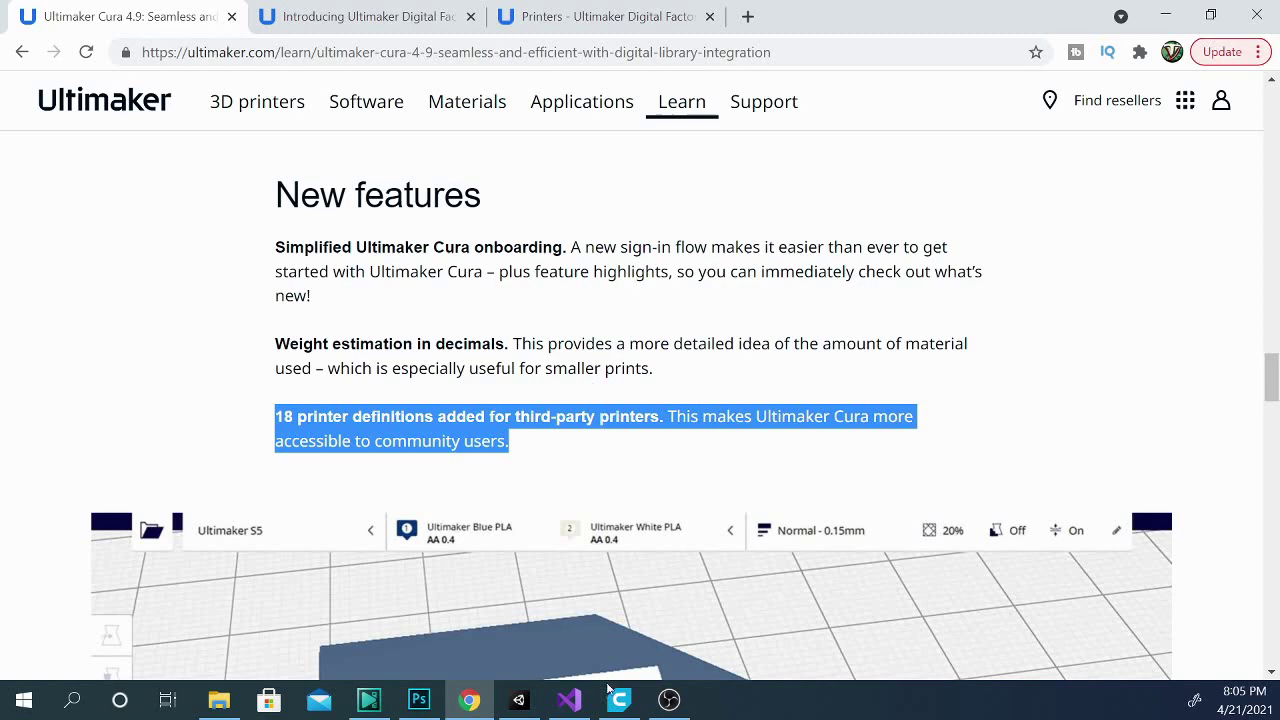
Step: Switch to Ultimaker Cura and close the About window showing the version information
mouse_move(612, 712)
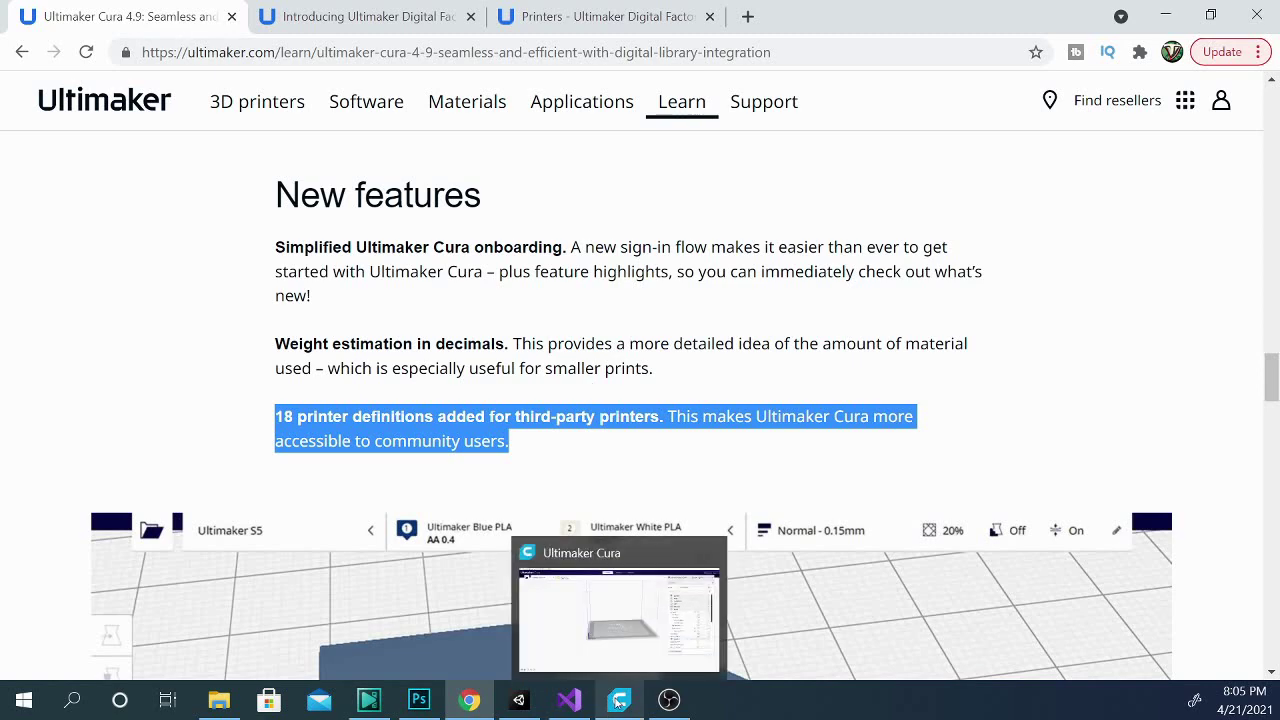
left_click(618, 703)
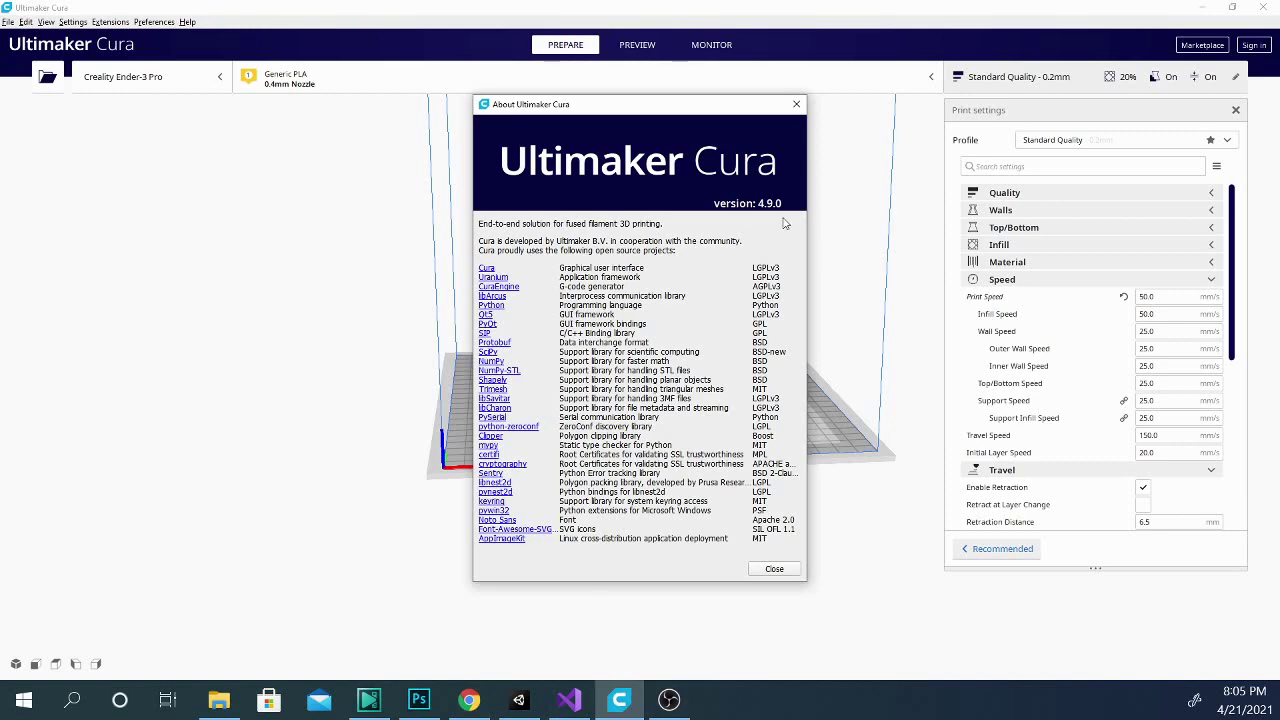
left_click(797, 104)
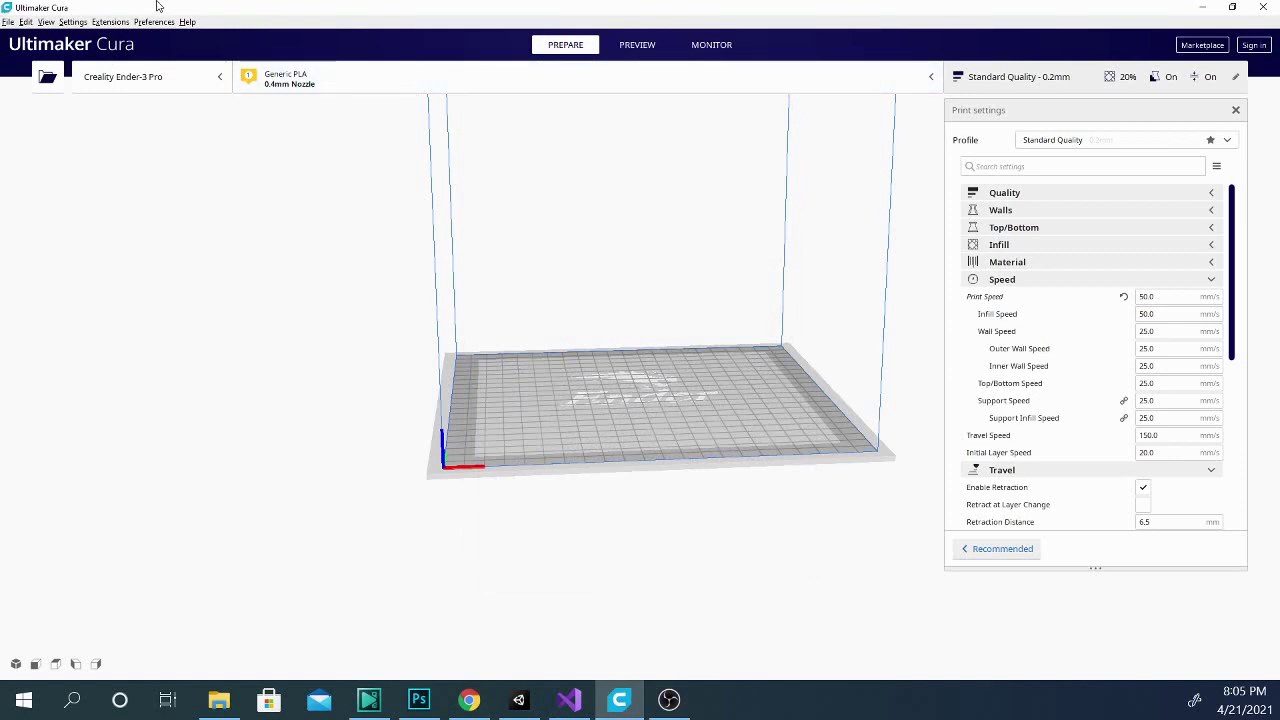
Step: Open the What's New overview, read through its first three pages, and close it
left_click(153, 22)
mouse_move(187, 22)
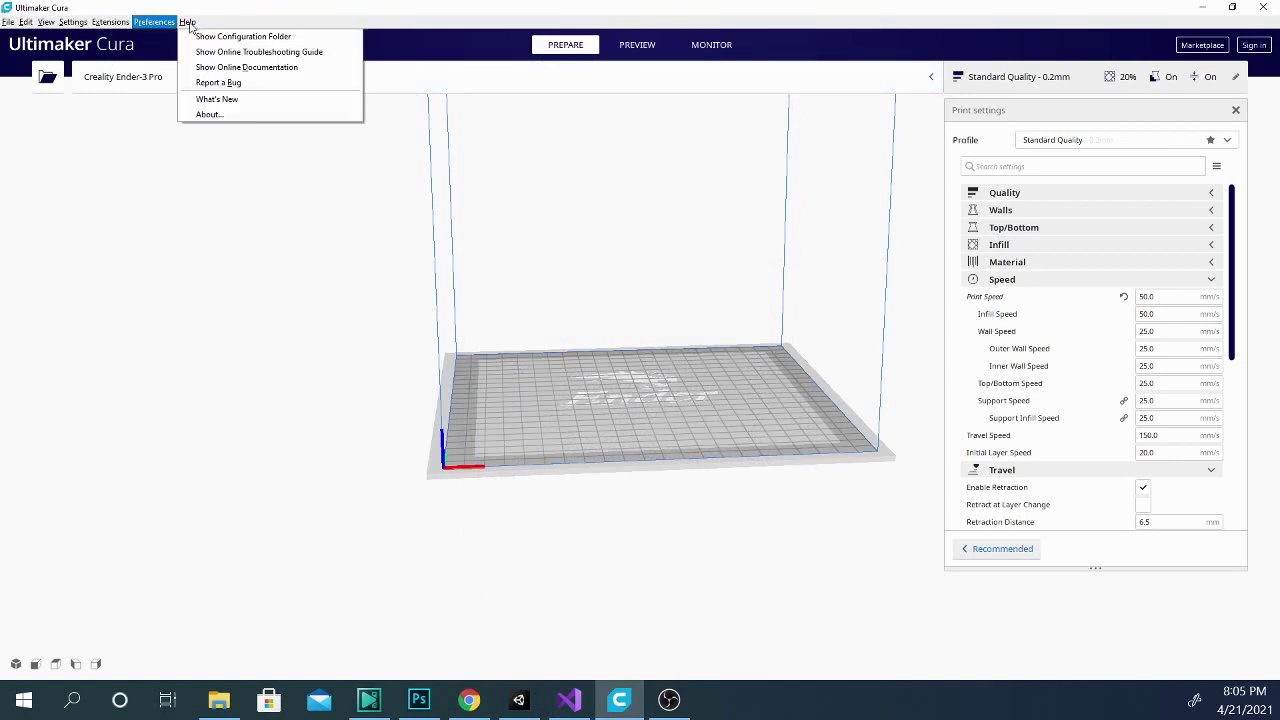
left_click(208, 99)
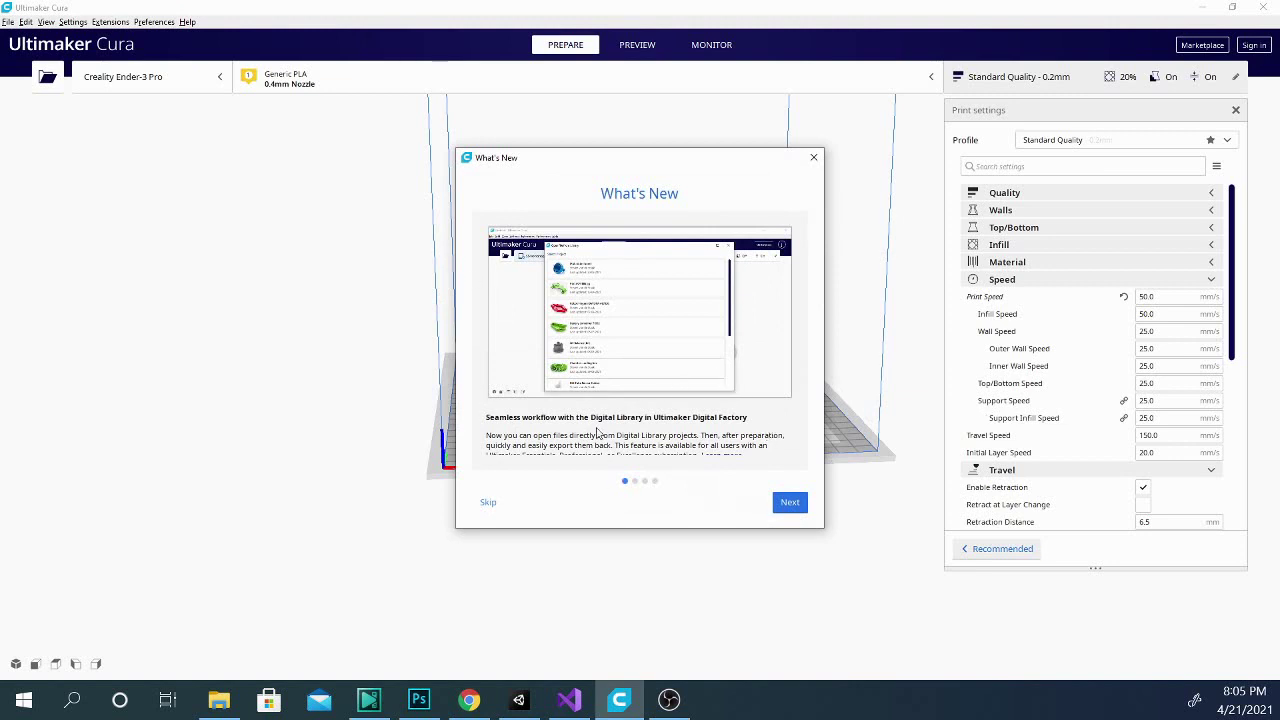
left_click_drag(549, 436, 562, 382)
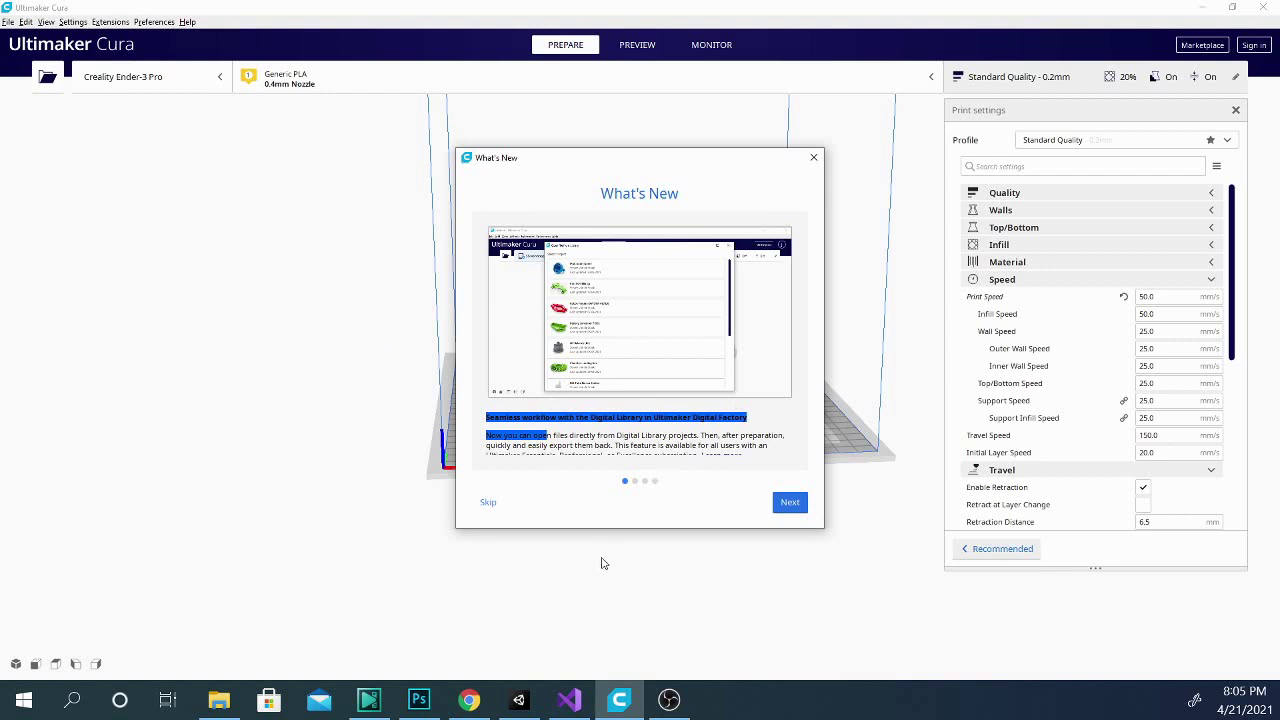
left_click(785, 506)
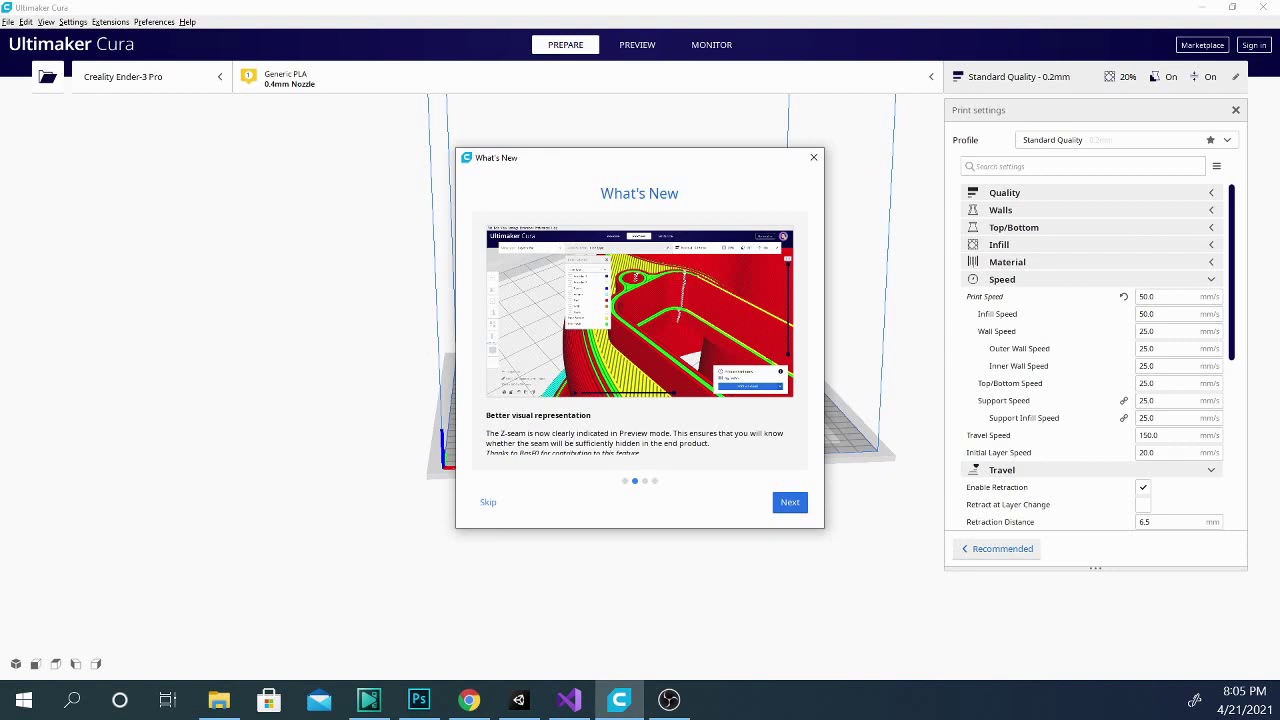
left_click(792, 508)
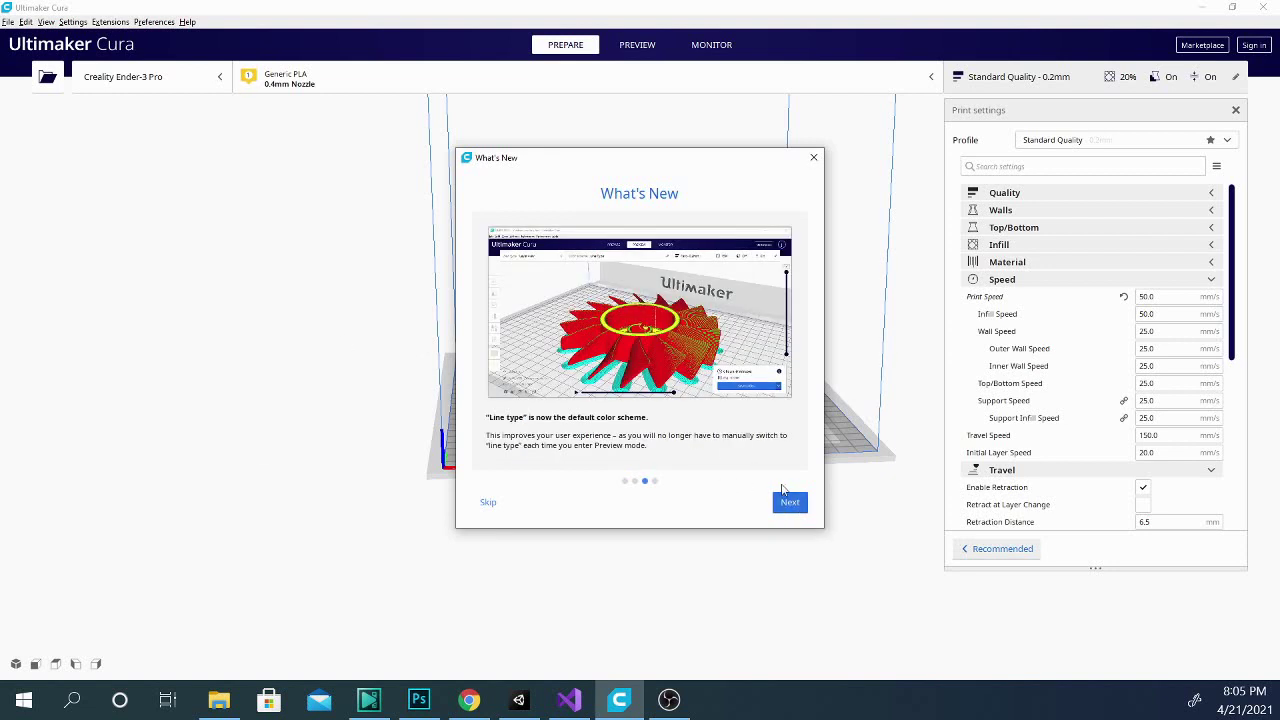
left_click(813, 160)
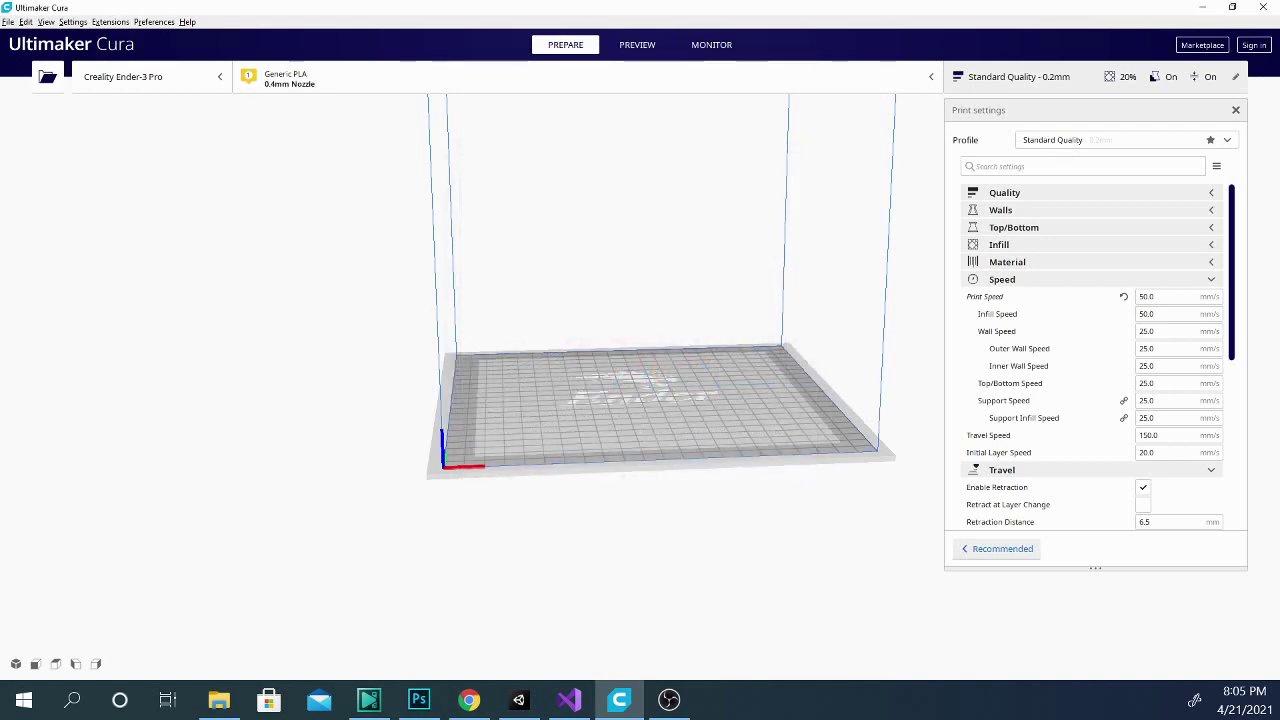
Step: Slice the CE3PRO_skatehook.3hole model on the build plate
right_click_drag(298, 462, 598, 452)
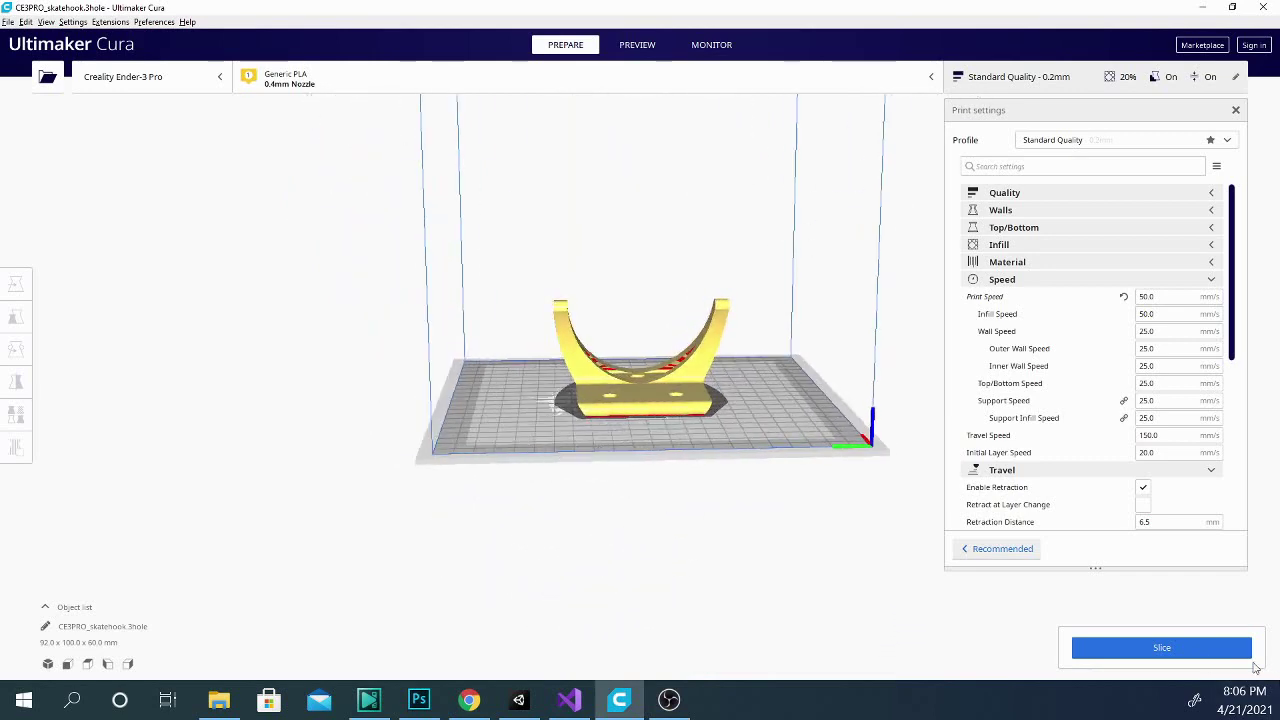
left_click(1179, 656)
right_click_drag(760, 558, 534, 549)
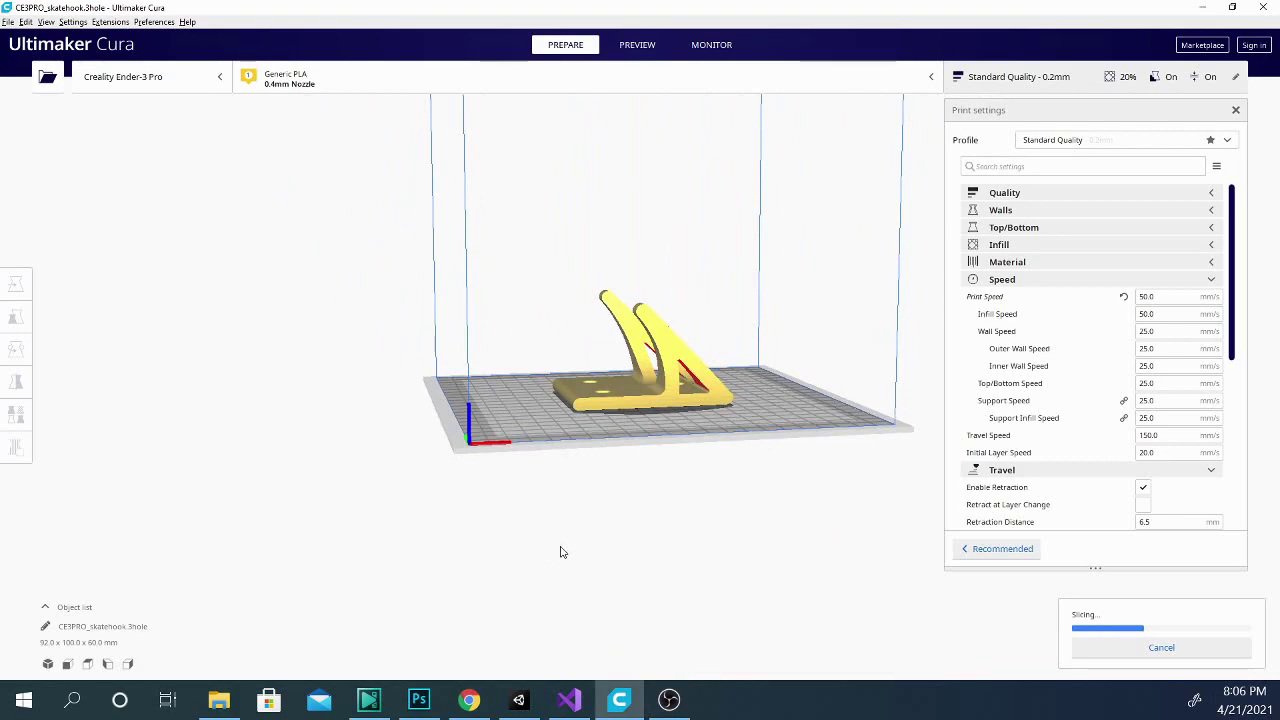
right_click_drag(294, 440, 726, 526)
right_click_drag(224, 547, 626, 561)
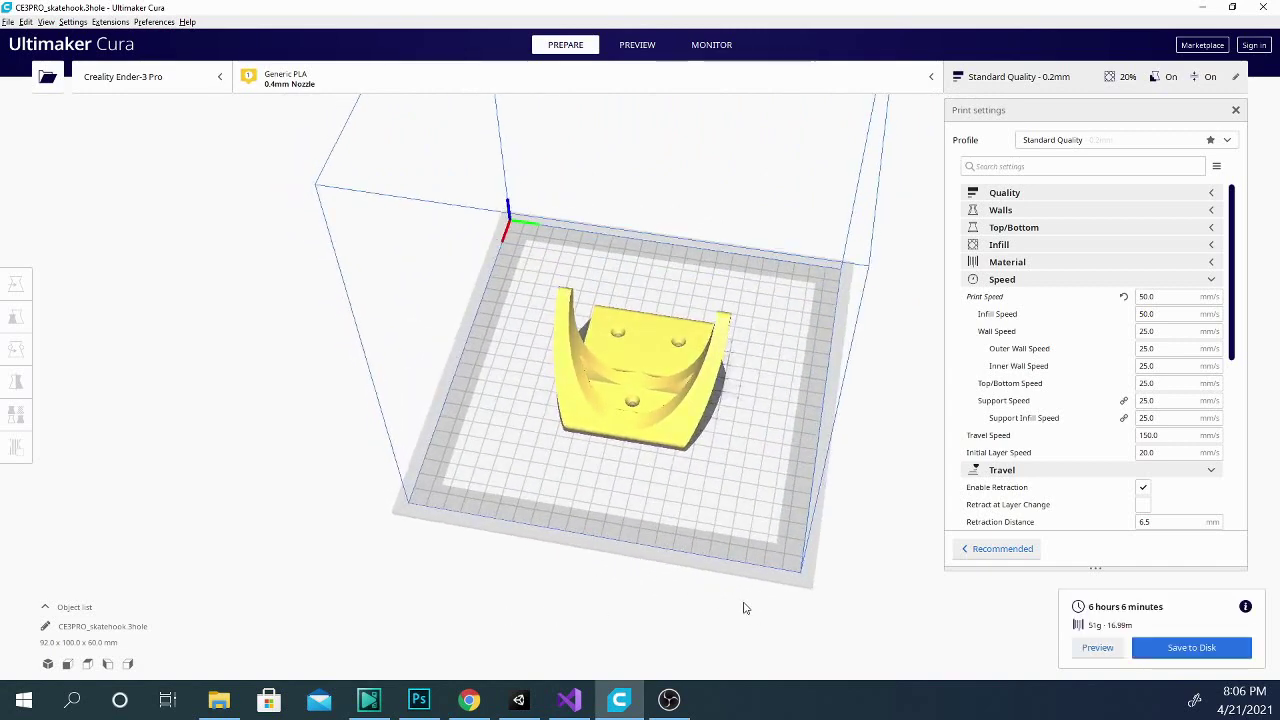
right_click_drag(743, 606, 459, 560)
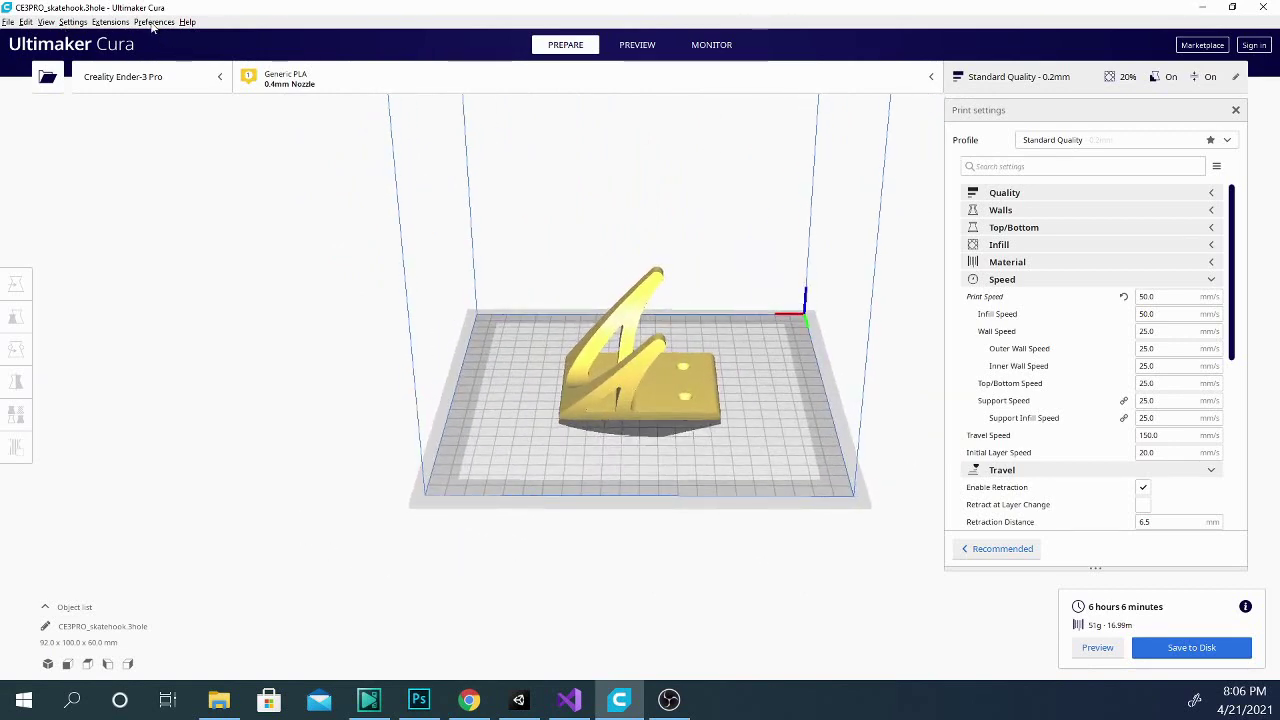
right_click_drag(296, 577, 620, 614)
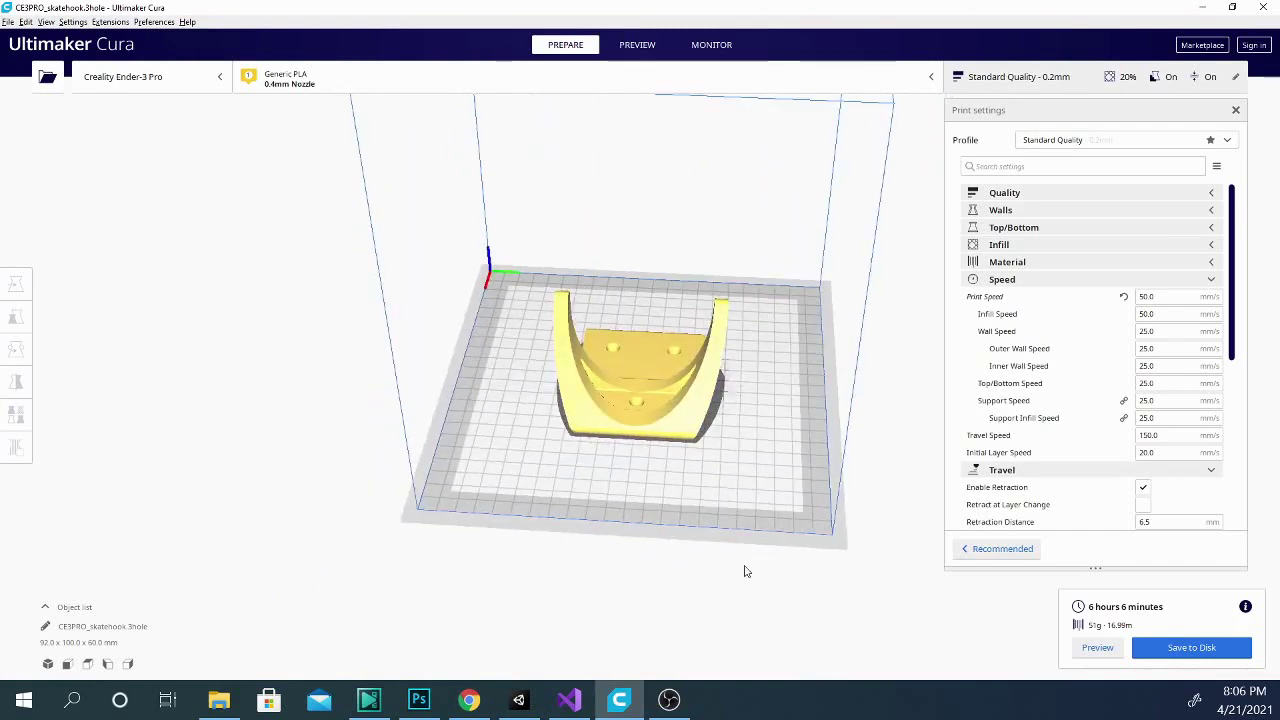
Step: Show the sliced skate hook in Preview mode and examine its layers up close
left_click(640, 45)
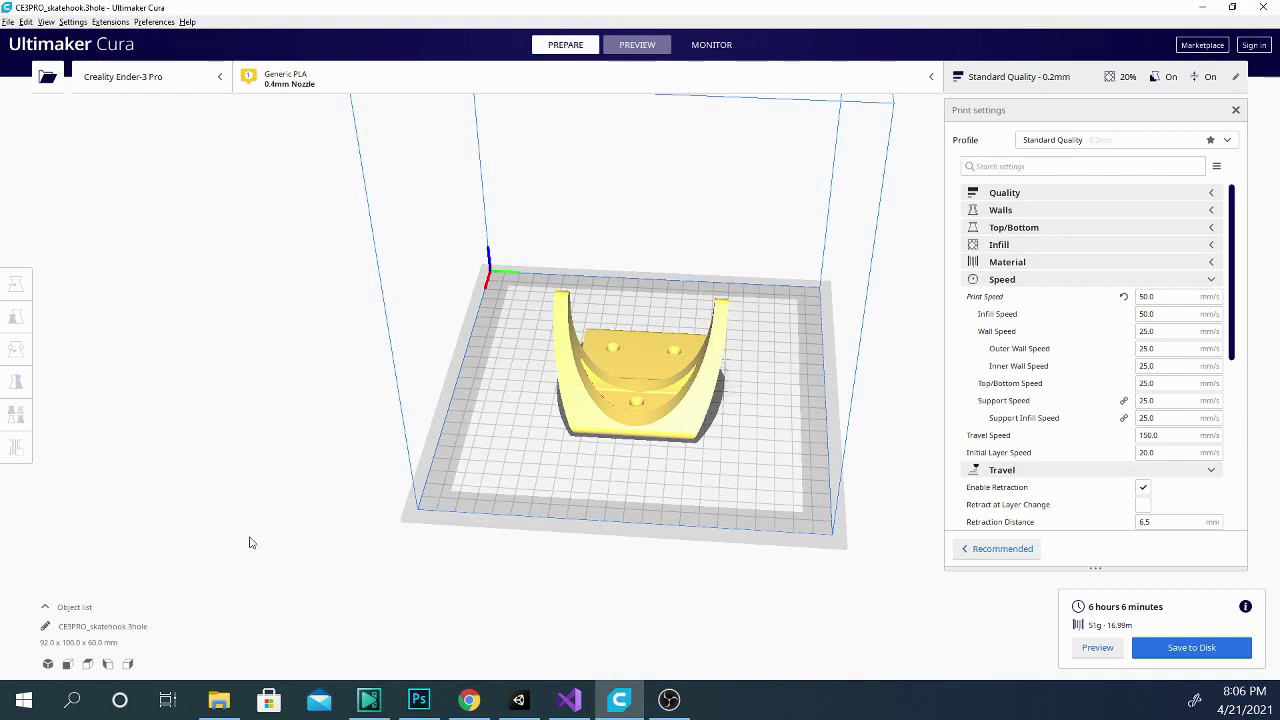
right_click_drag(422, 584, 679, 450)
scroll(679, 450, "up", 5)
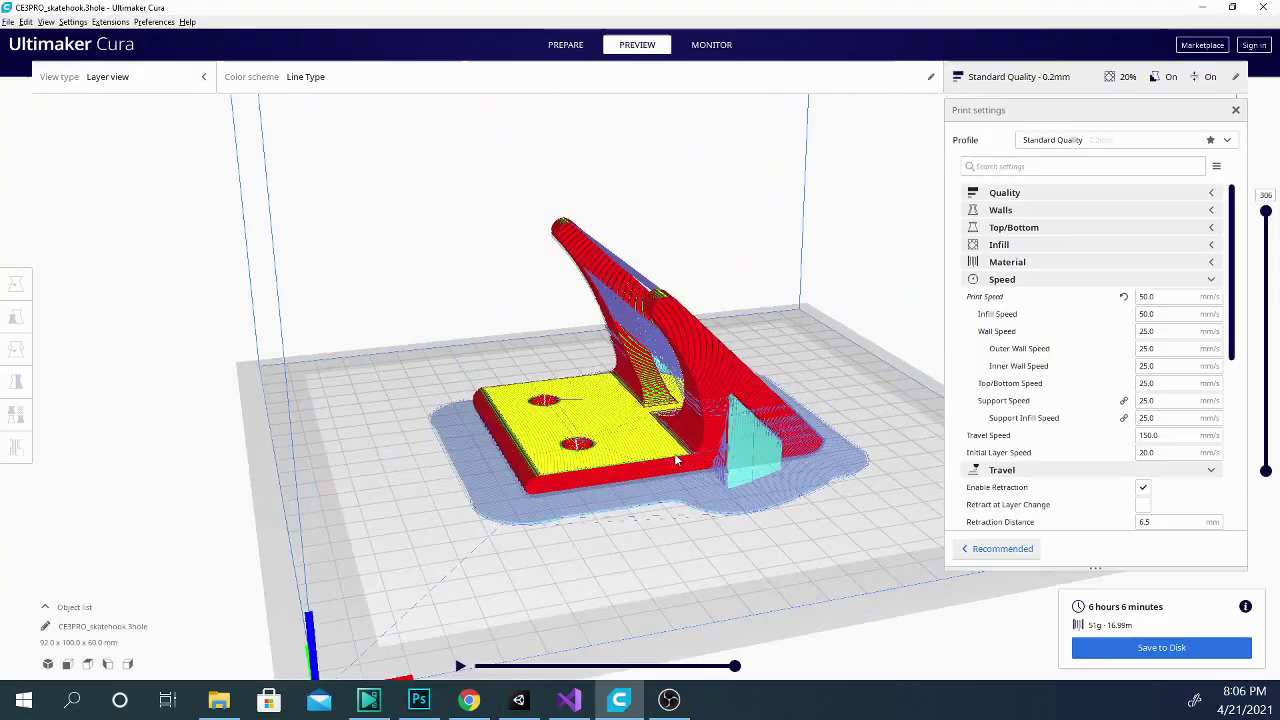
right_click_drag(657, 573, 690, 630)
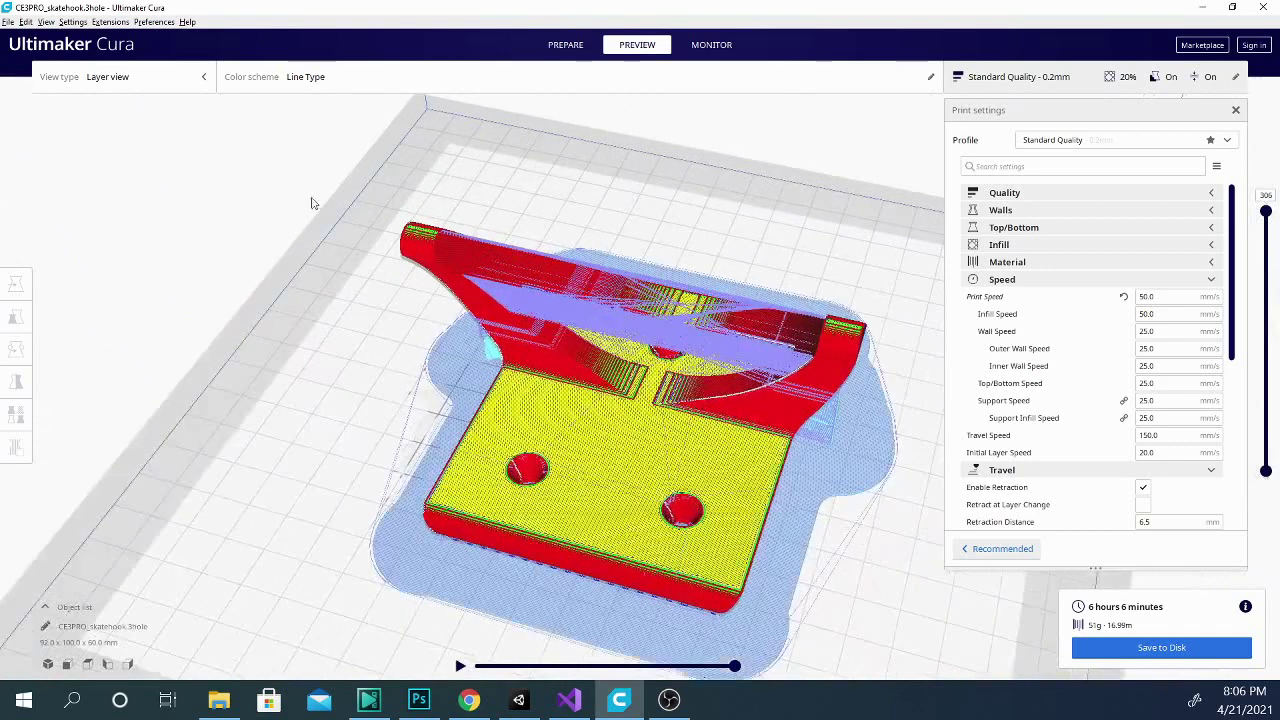
Step: Open the color scheme options and view the sliced model in Material Color and in Line Width
left_click(254, 78)
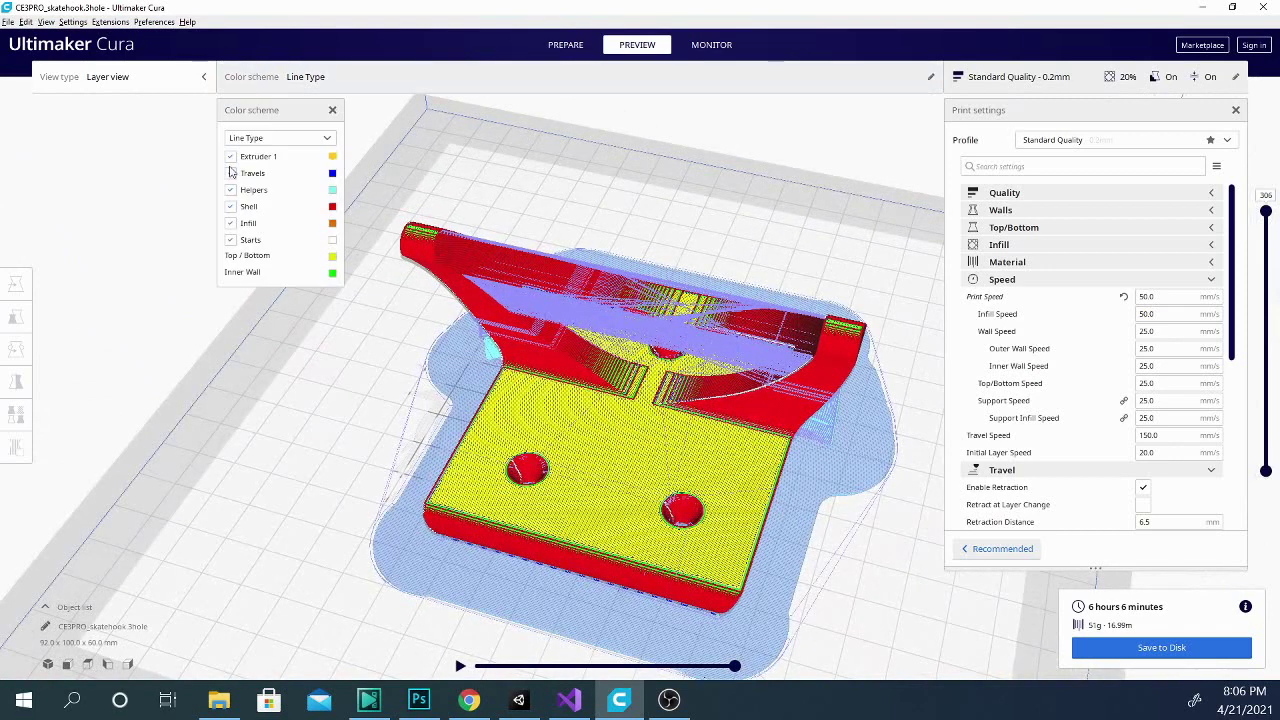
left_click(267, 142)
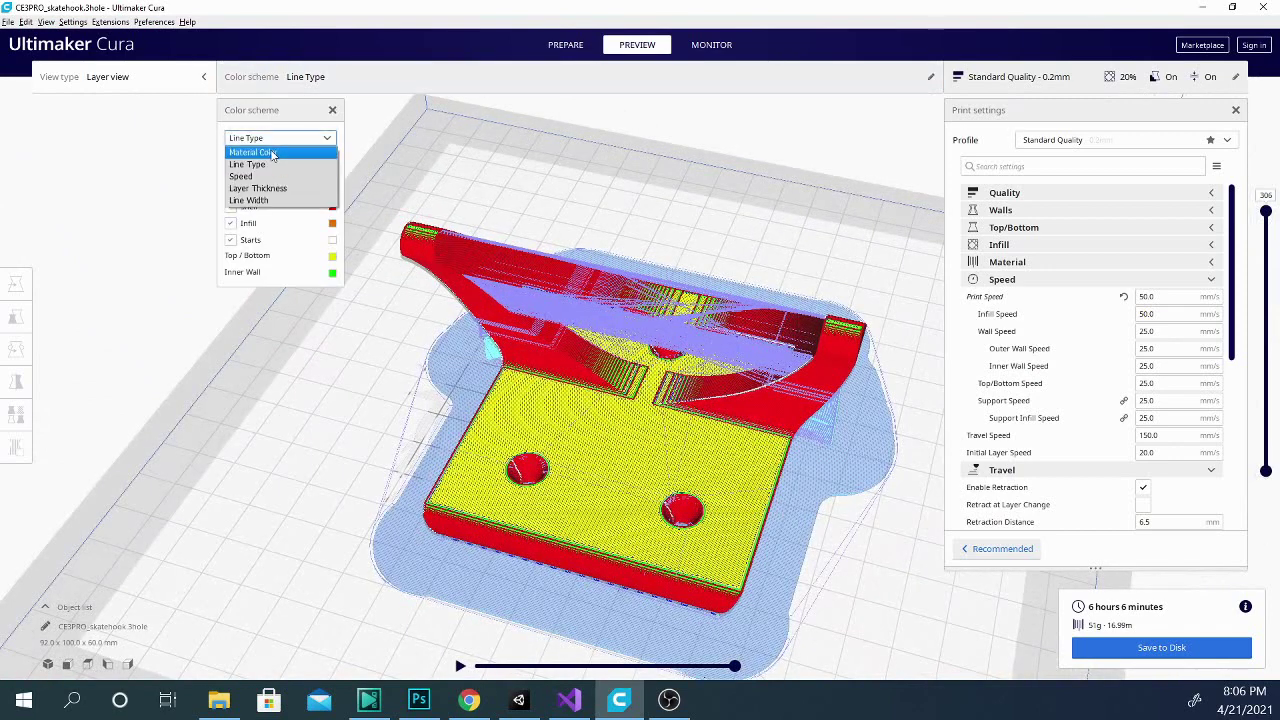
left_click(271, 152)
left_click(278, 142)
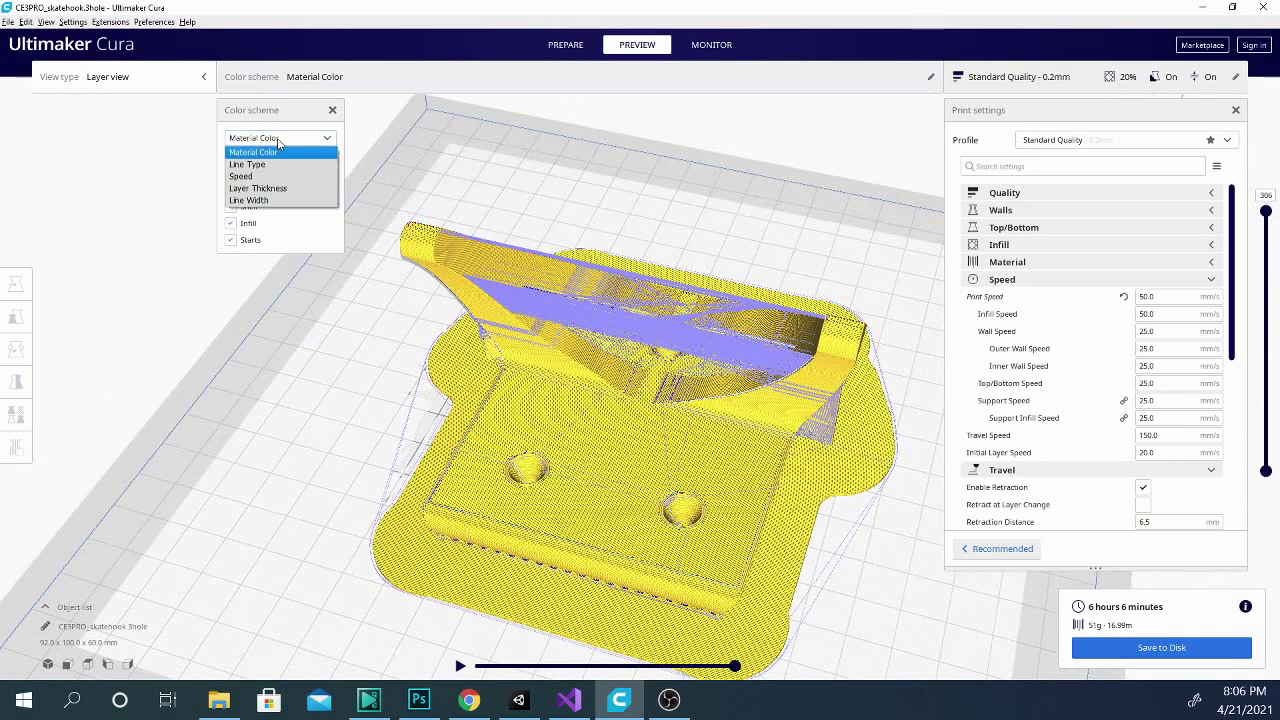
left_click(272, 200)
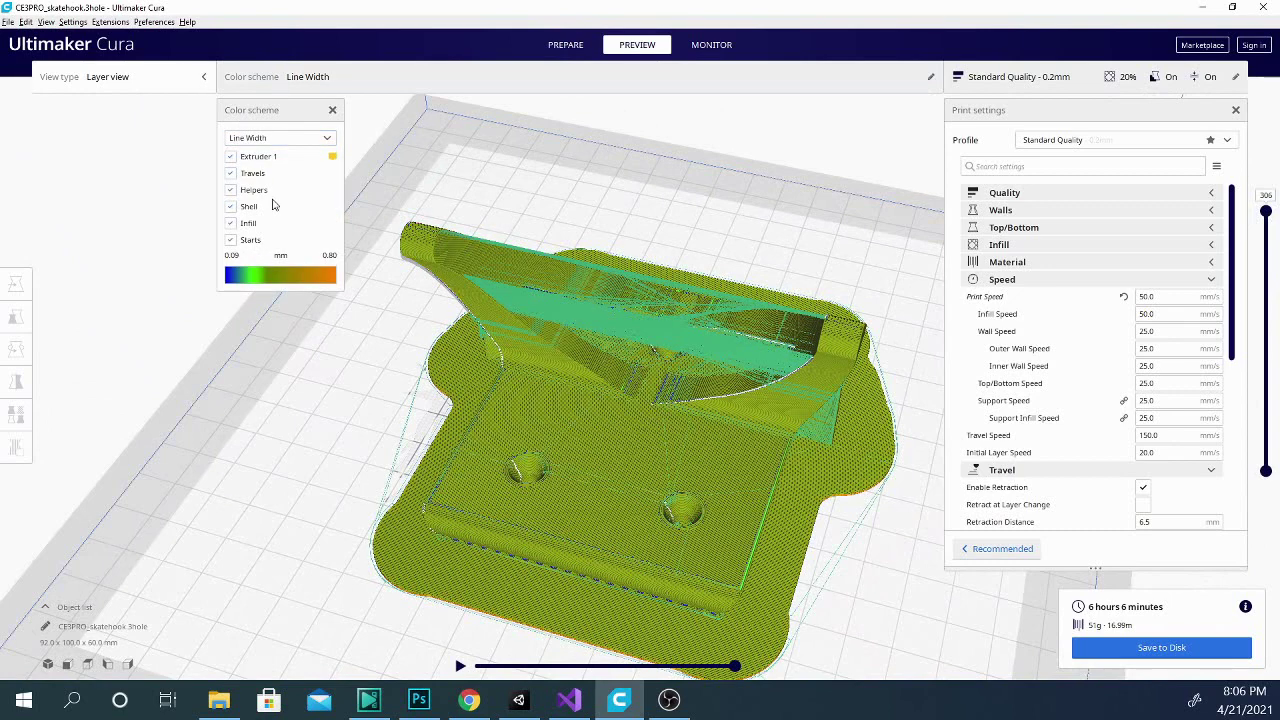
Step: Set the preview color scheme back to Line Type and hide the travel moves
left_click(280, 143)
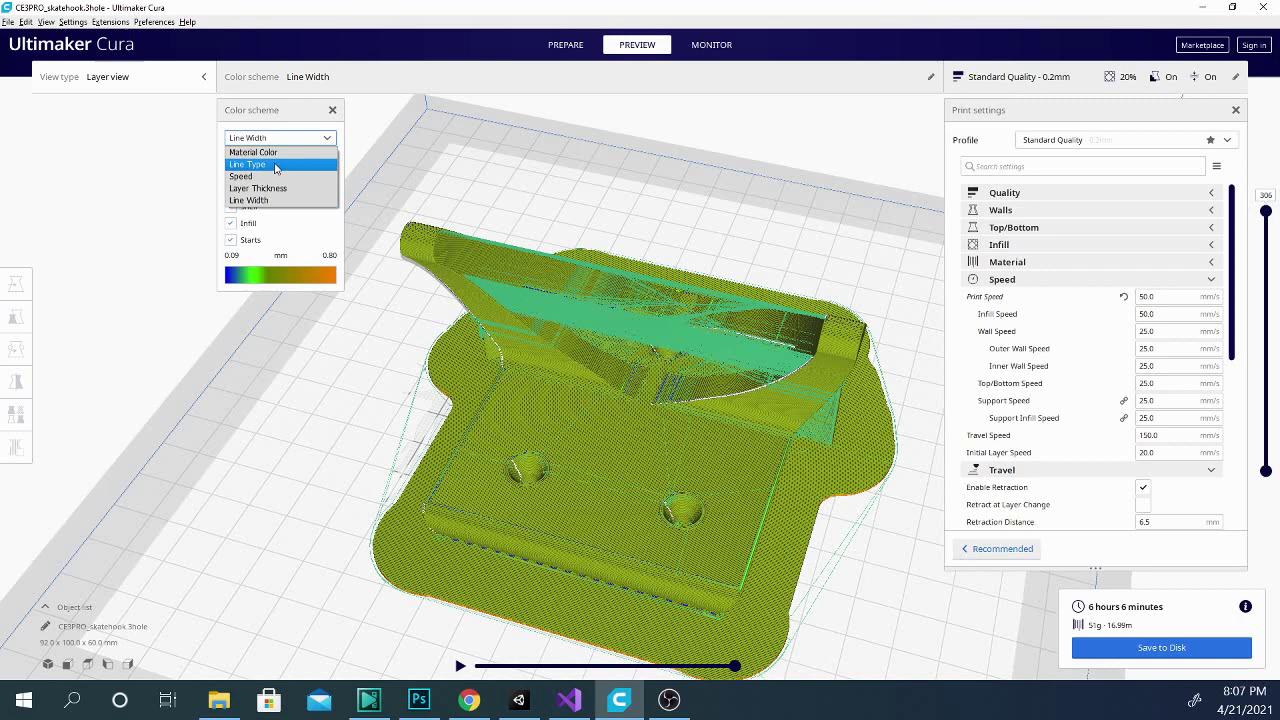
left_click(272, 167)
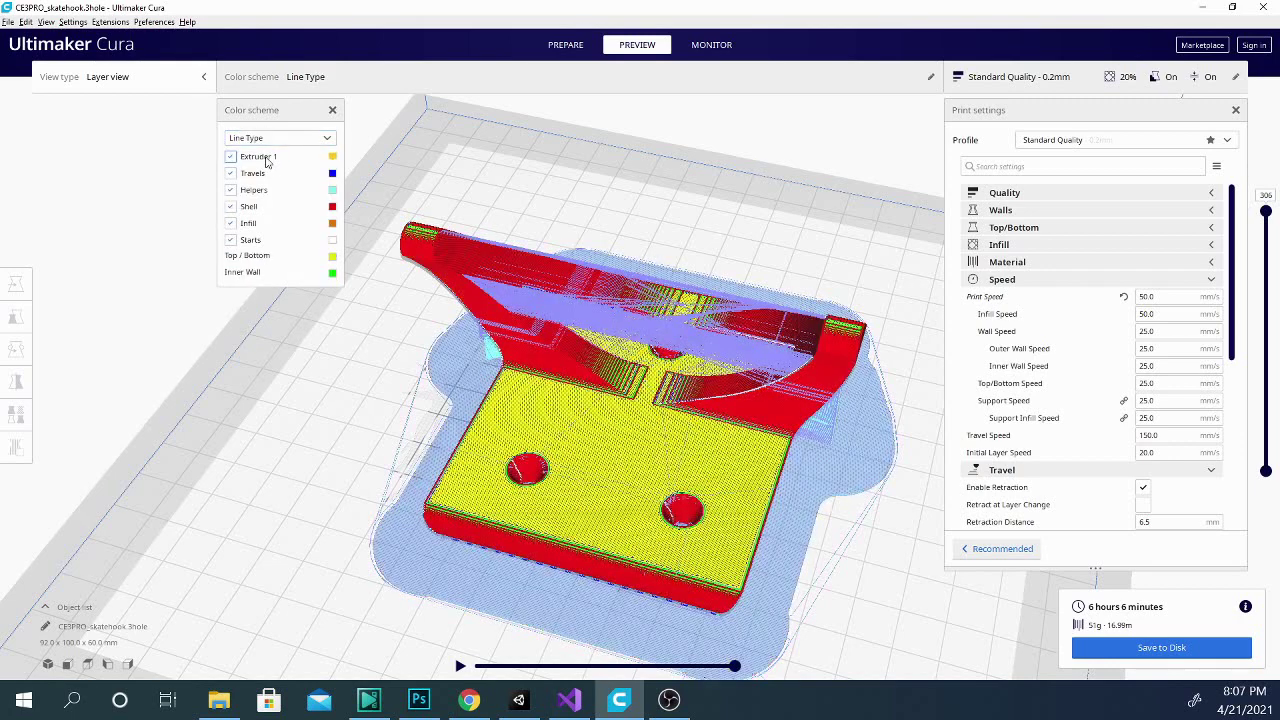
left_click(230, 174)
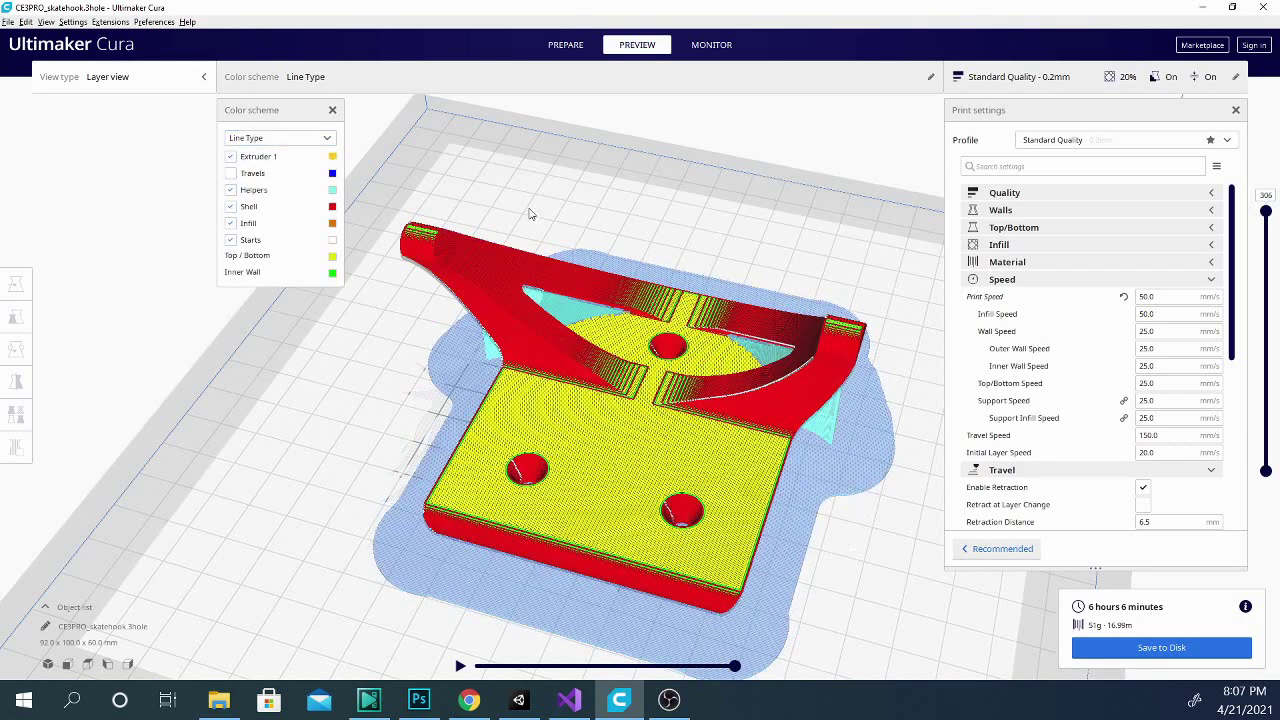
Step: Examine the starts along the edges and arms of the sliced skate hook from several angles
right_click_drag(232, 487, 522, 385)
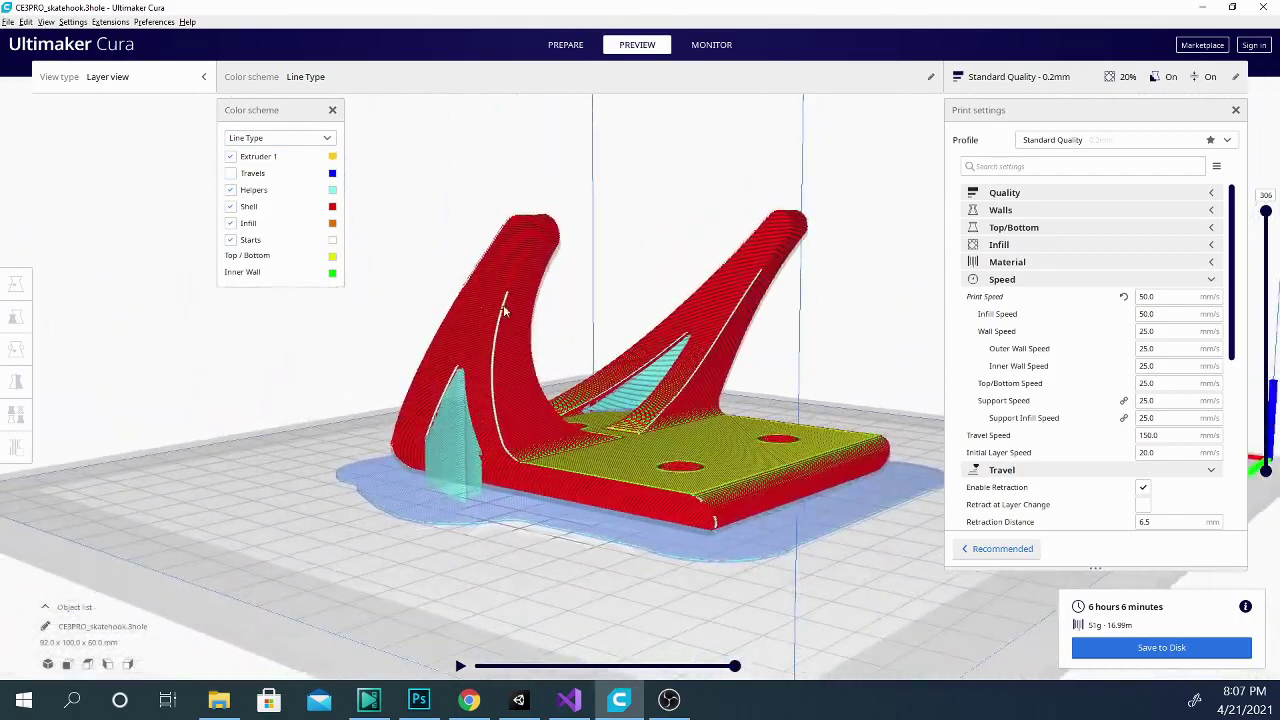
right_click_drag(763, 596, 480, 502)
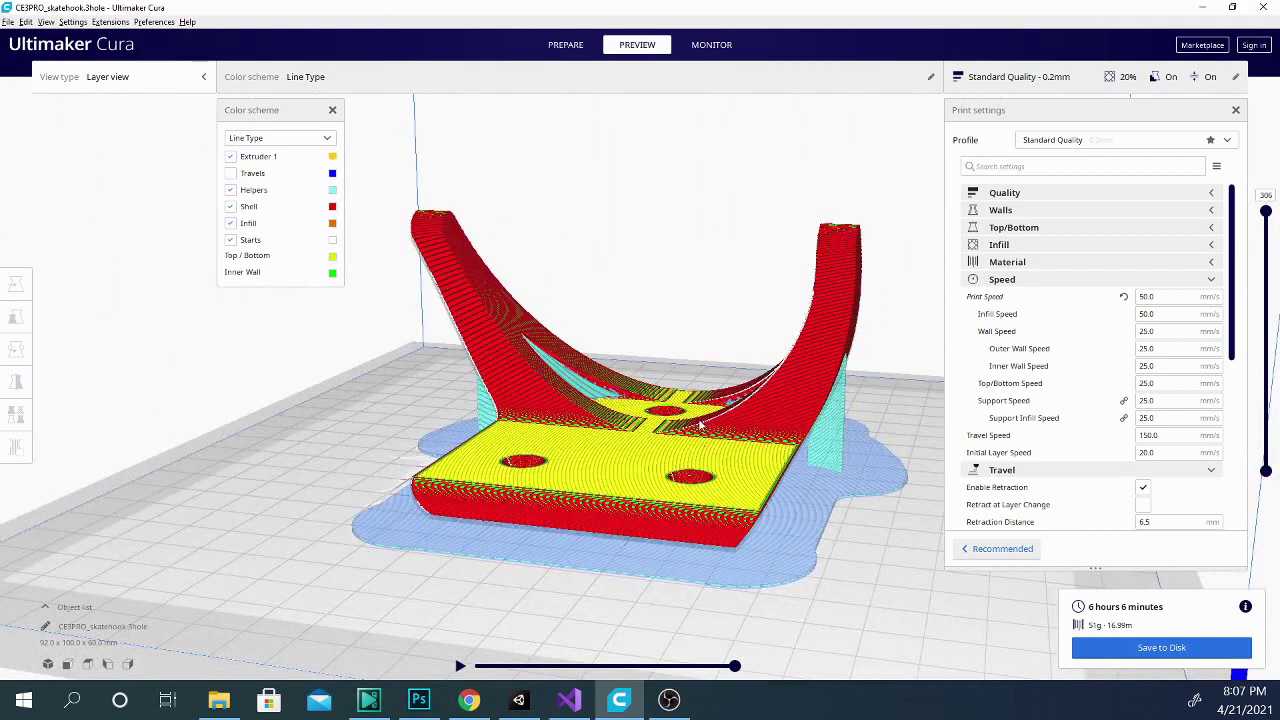
right_click_drag(301, 597, 258, 650)
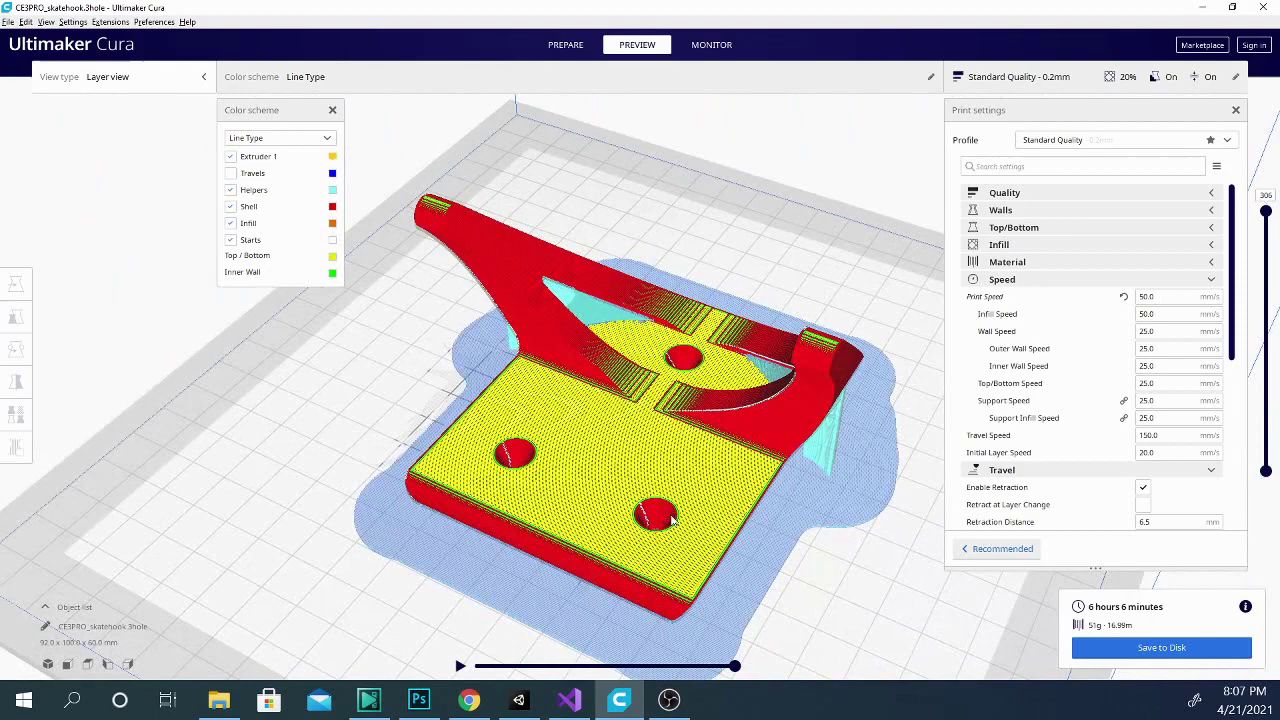
right_click_drag(201, 559, 528, 472)
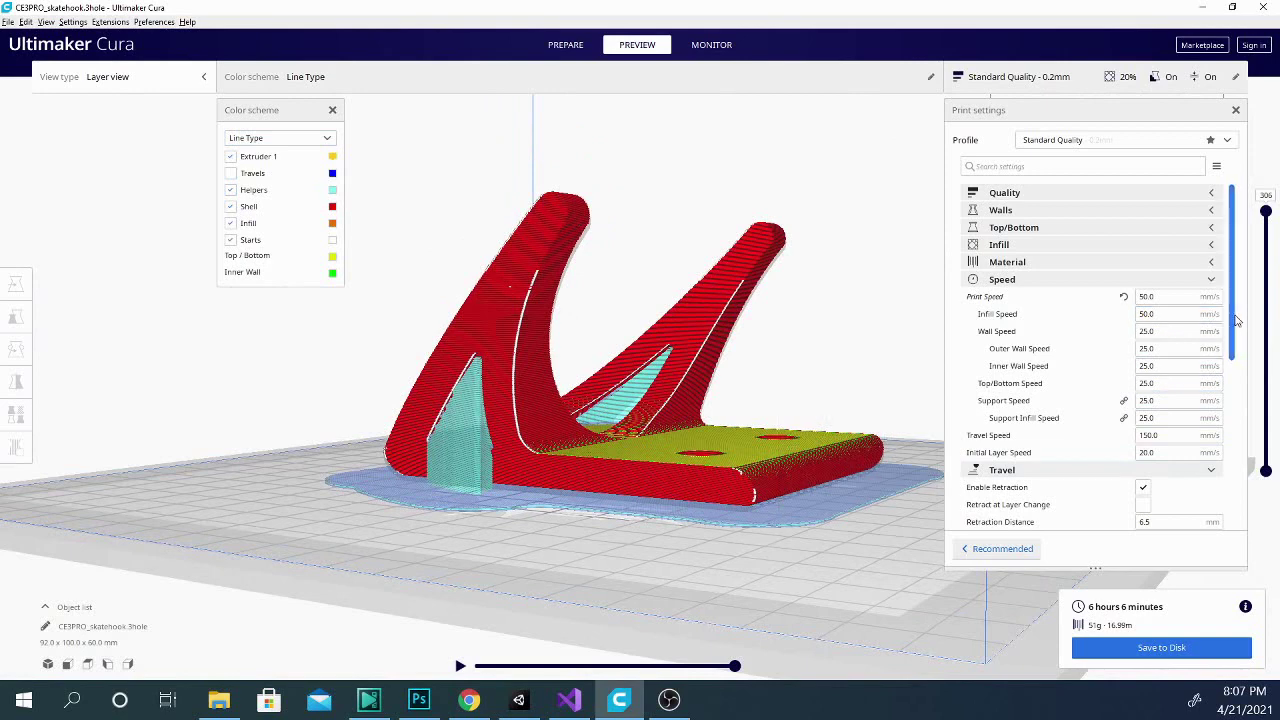
Step: Expand the Walls and Top/Bottom print settings, look through the list, and search the settings for "z seam"
mouse_move(1234, 321)
left_mouse_down()
mouse_move(1248, 512)
mouse_move(1244, 300)
left_mouse_up()
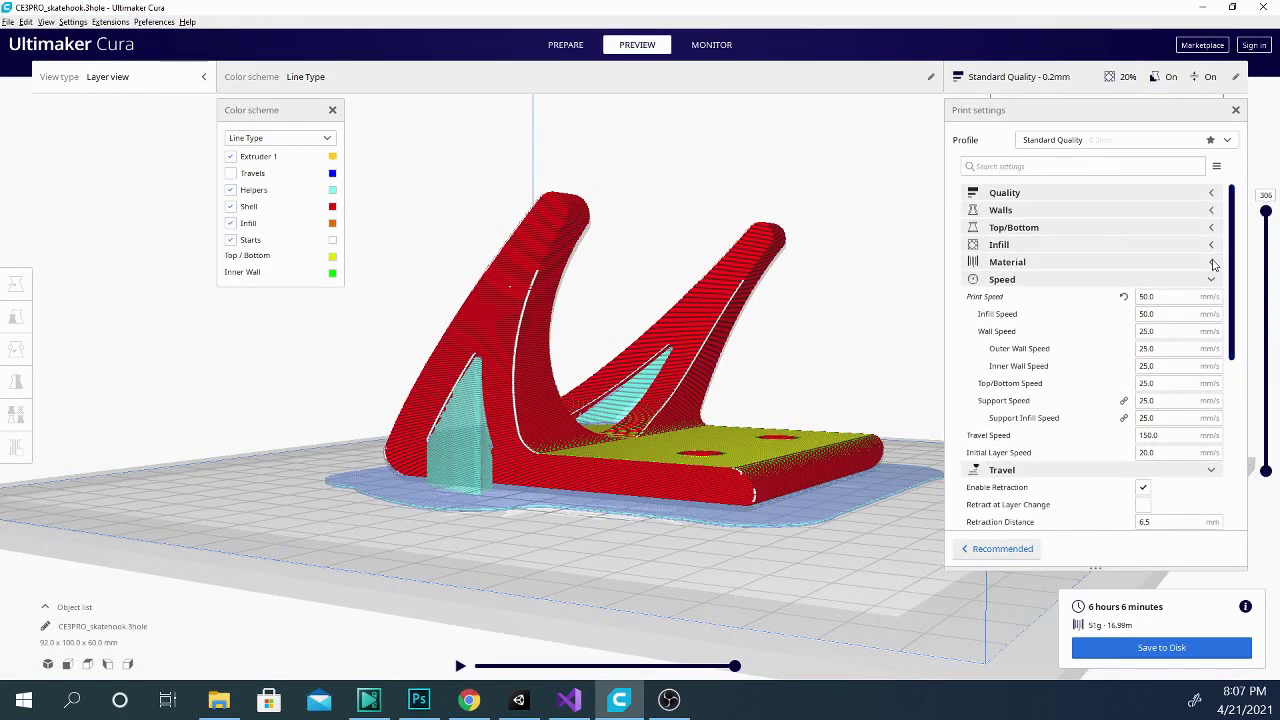
left_click(1015, 212)
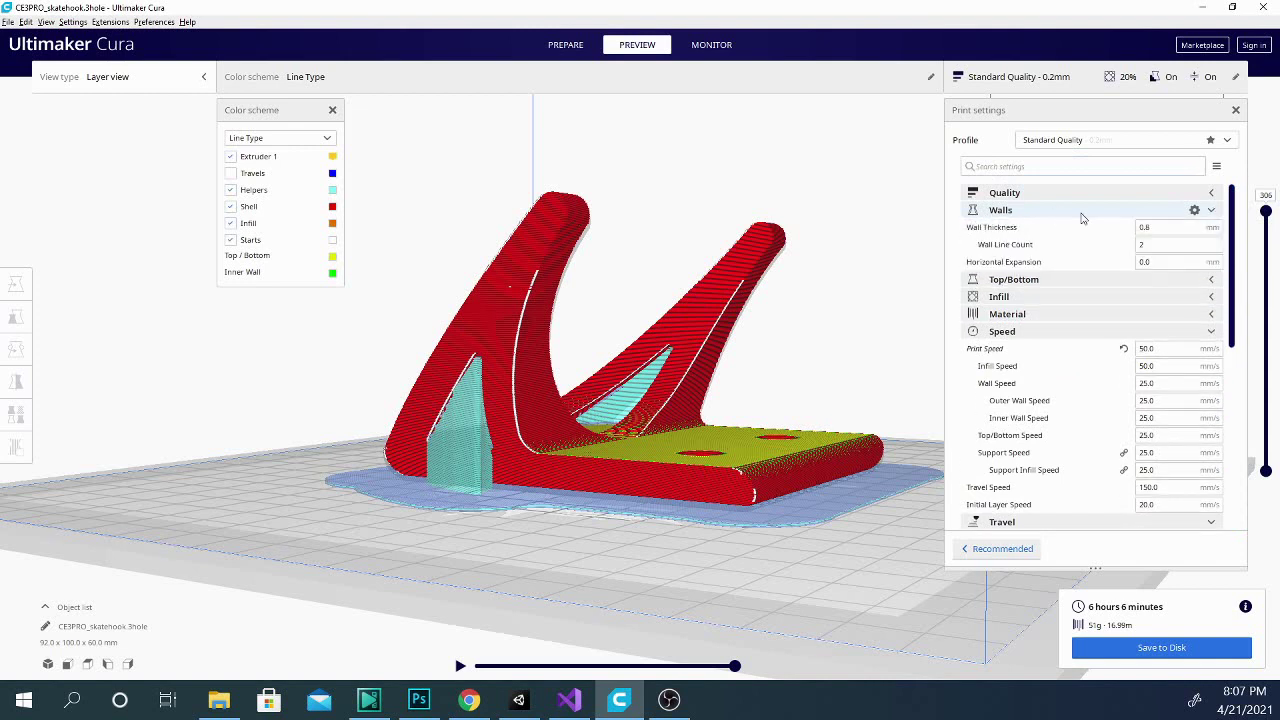
left_click(1024, 284)
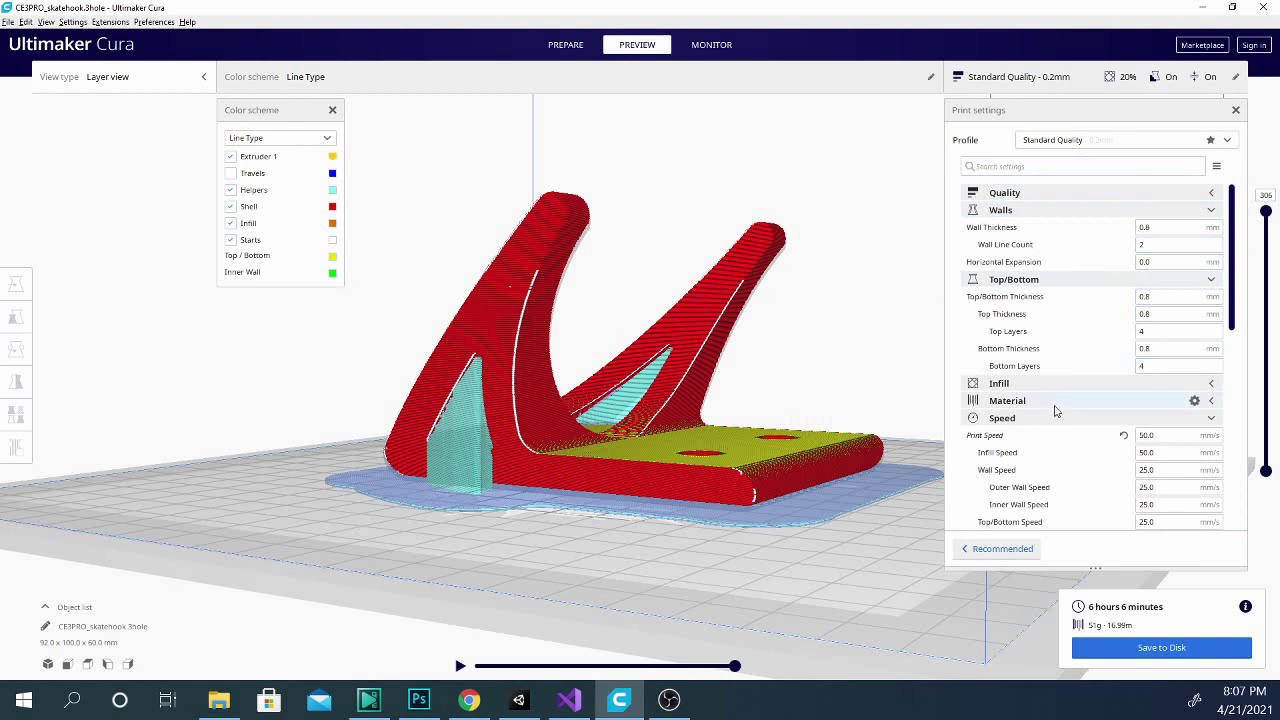
scroll(1054, 411, "down", 5)
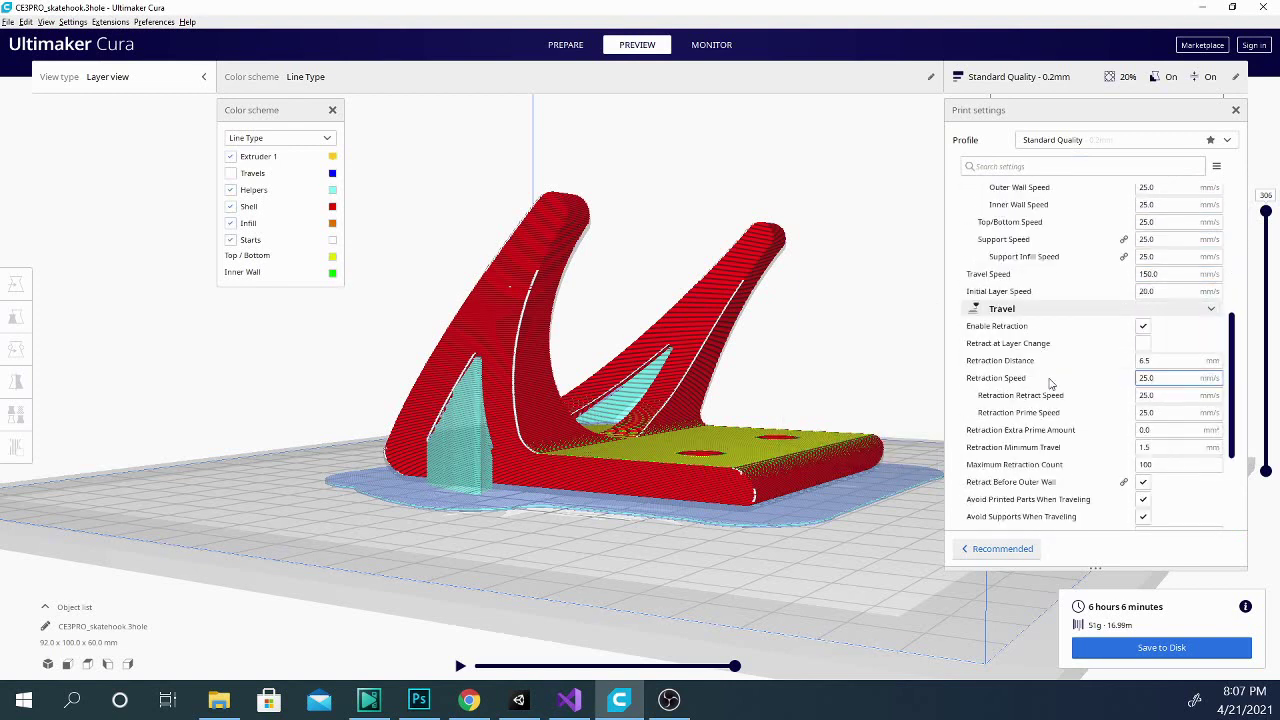
scroll(1050, 383, "up", 5)
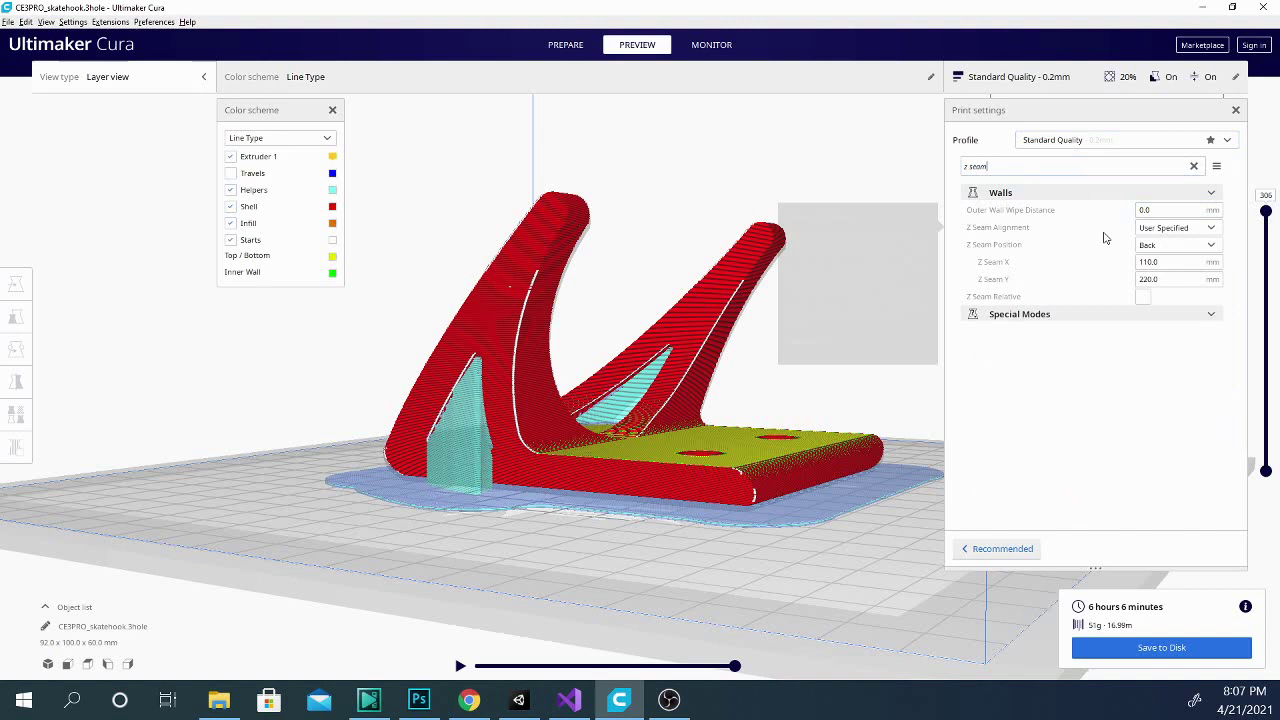
Step: Review the Z Seam Alignment and Z Seam Position options, keeping User Specified and Back selected
left_click(1213, 229)
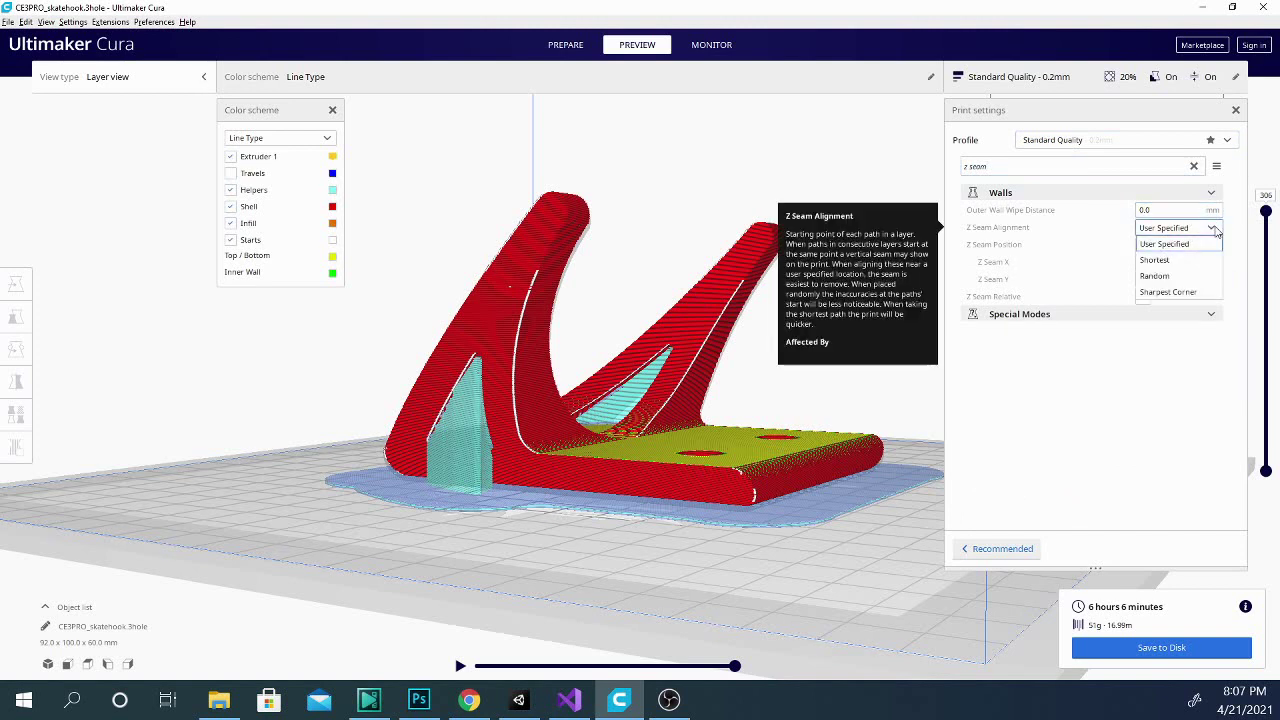
left_click(1152, 250)
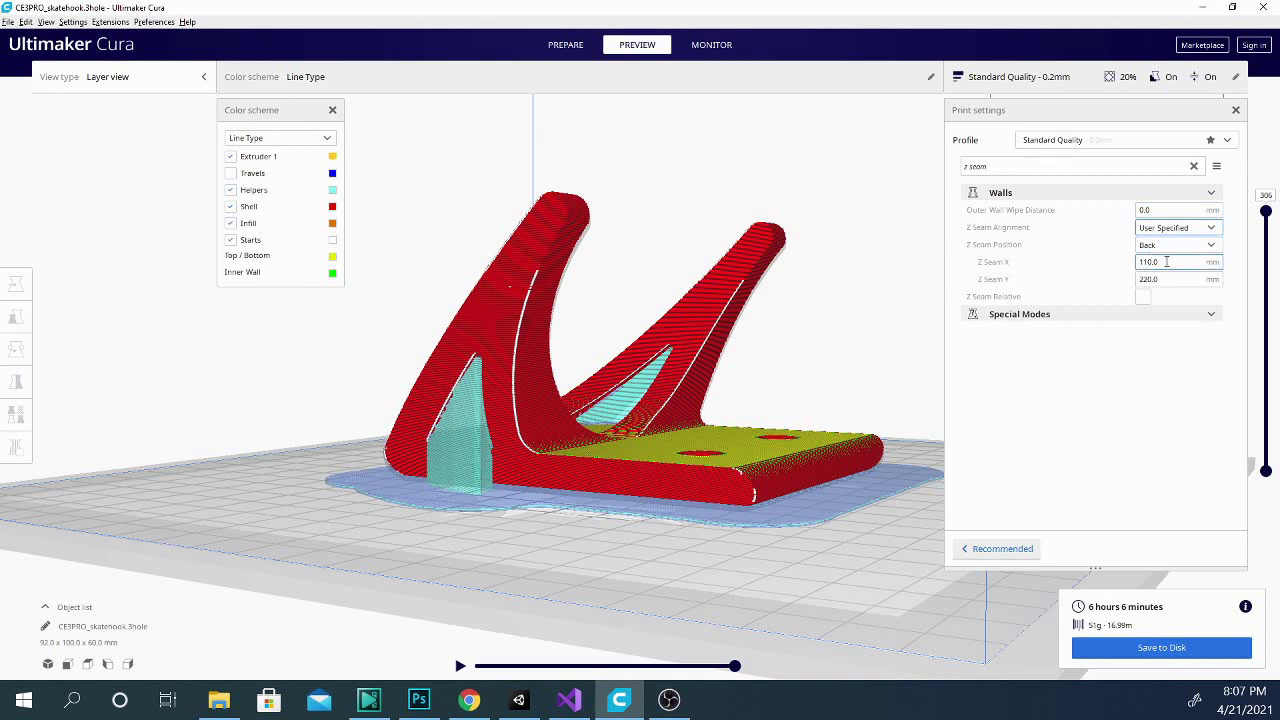
left_click(1167, 248)
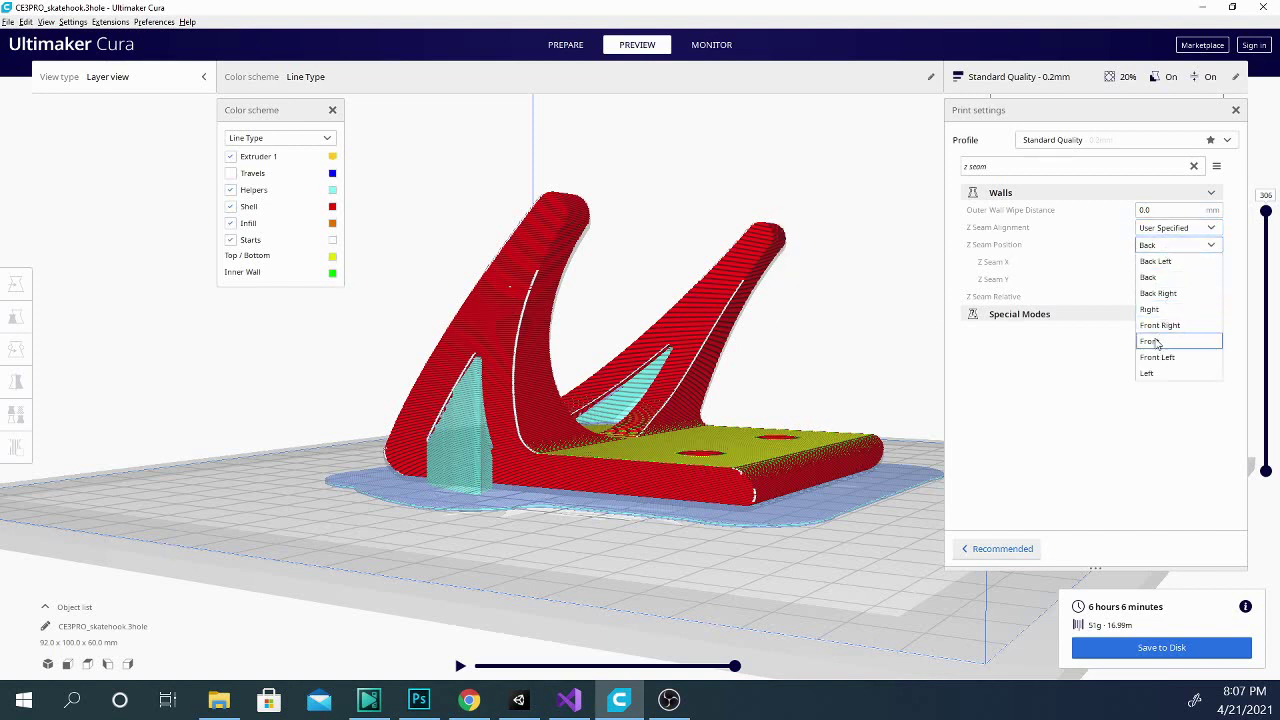
left_click(1152, 280)
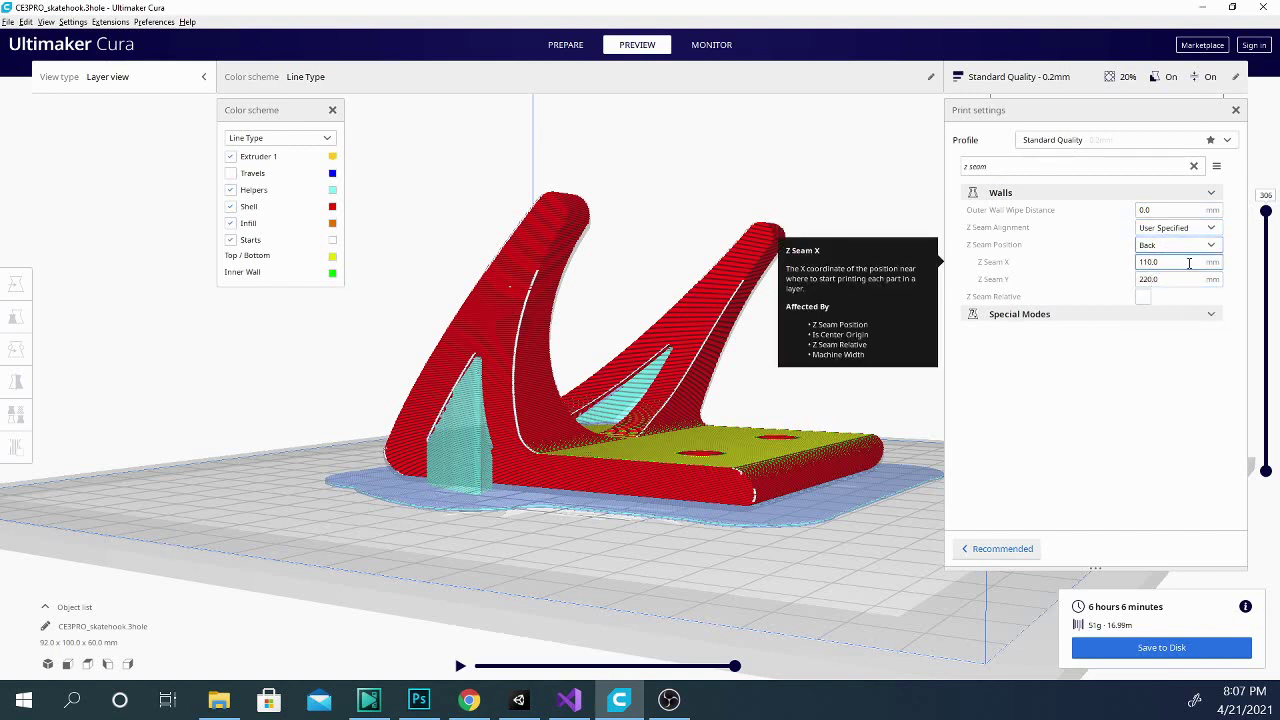
Step: Set Z Seam Alignment to Shortest and slice the skate hook again
left_click(1188, 230)
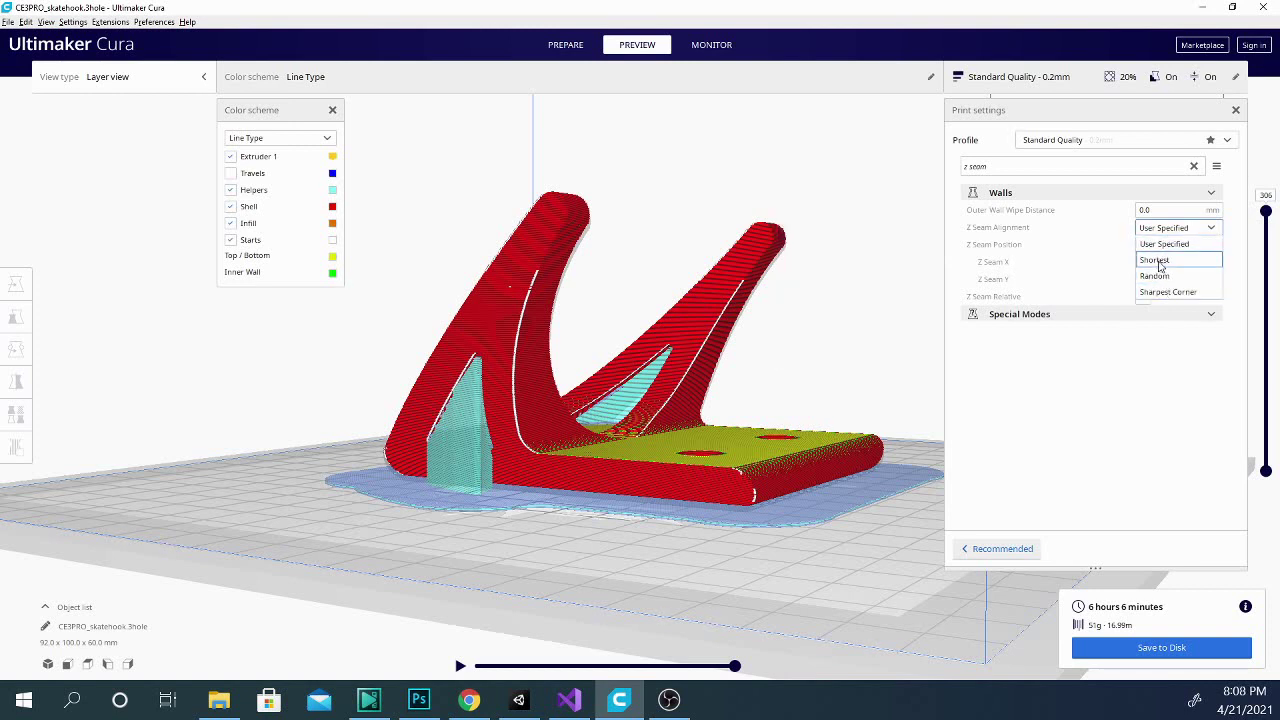
left_click(1157, 261)
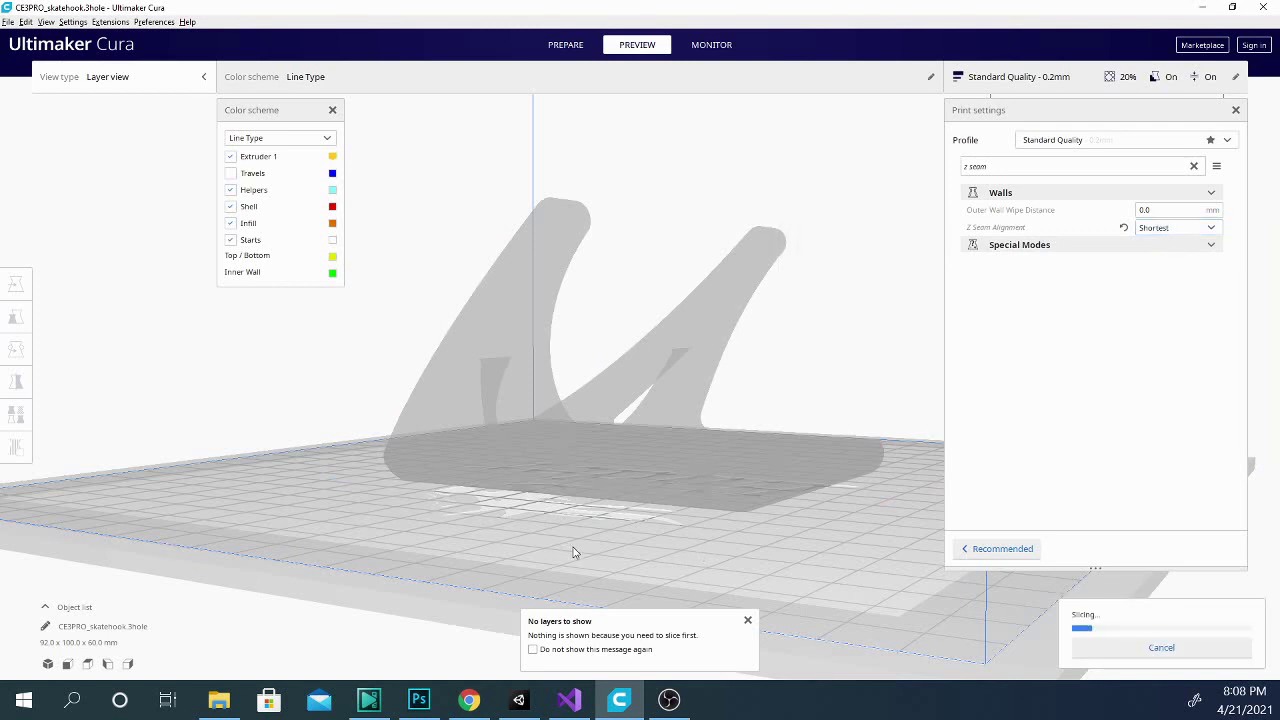
right_click_drag(381, 538, 326, 548)
Step: Inspect the re-sliced skate hook from all sides, close up and from afar, to see where the layer starts fall
right_click_drag(773, 587, 635, 584)
right_click_drag(768, 575, 957, 566)
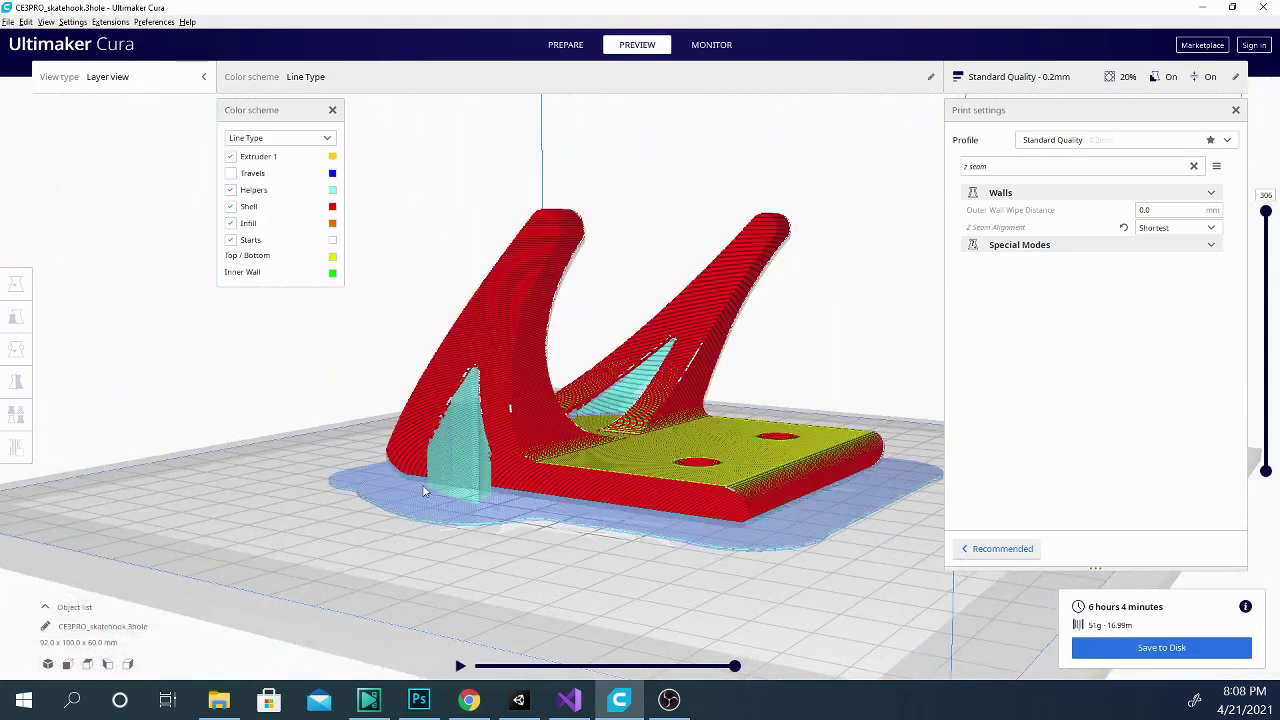
right_click_drag(352, 527, 230, 584)
right_click_drag(367, 507, 484, 420)
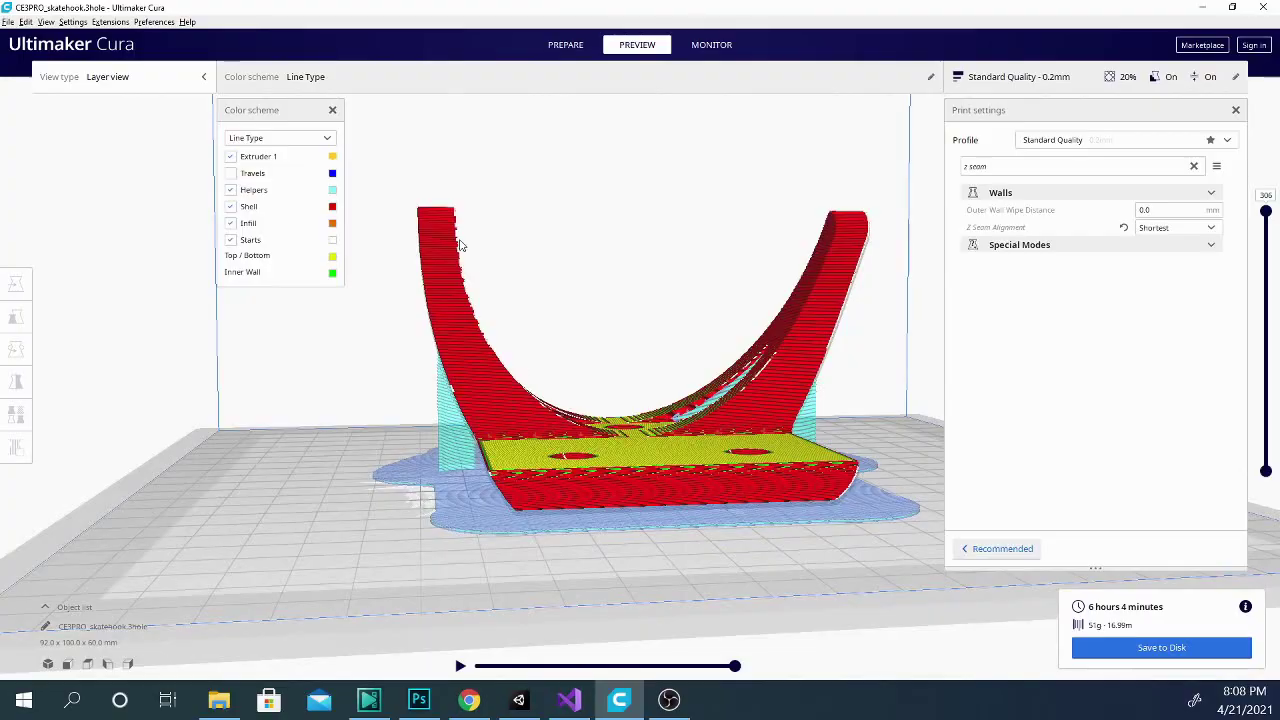
right_click_drag(381, 440, 960, 599)
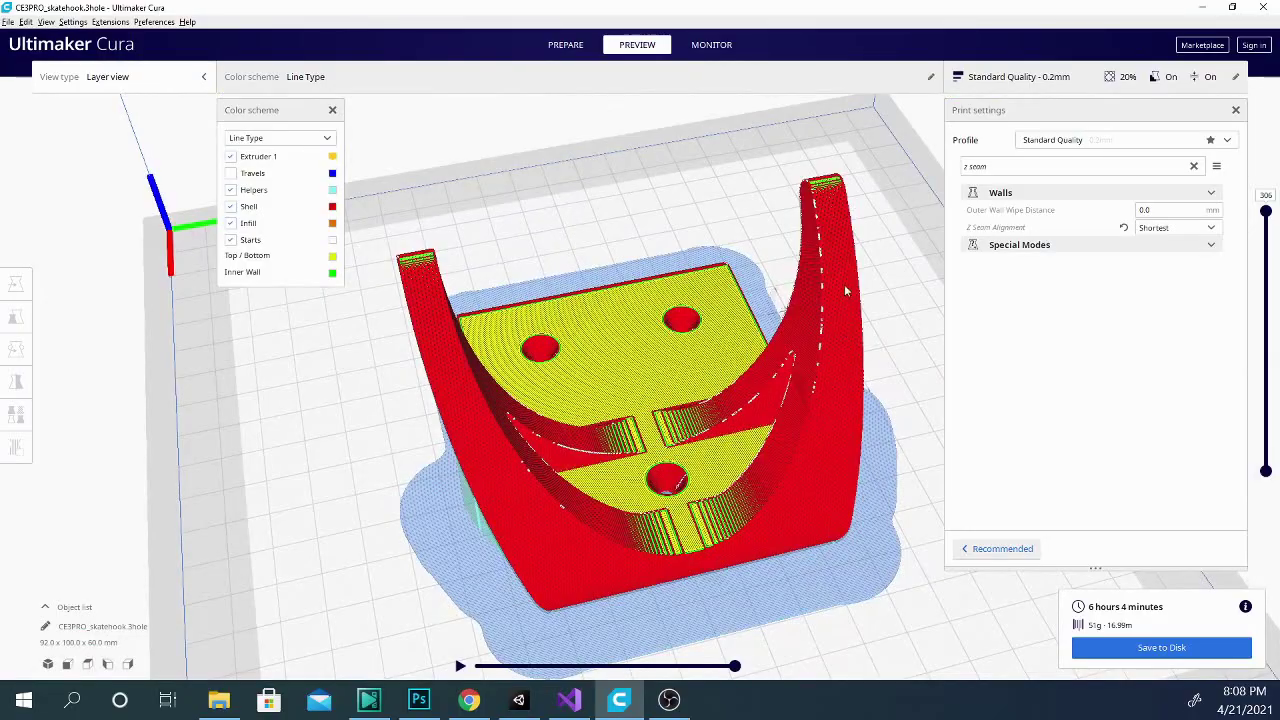
right_click_drag(895, 343, 778, 410)
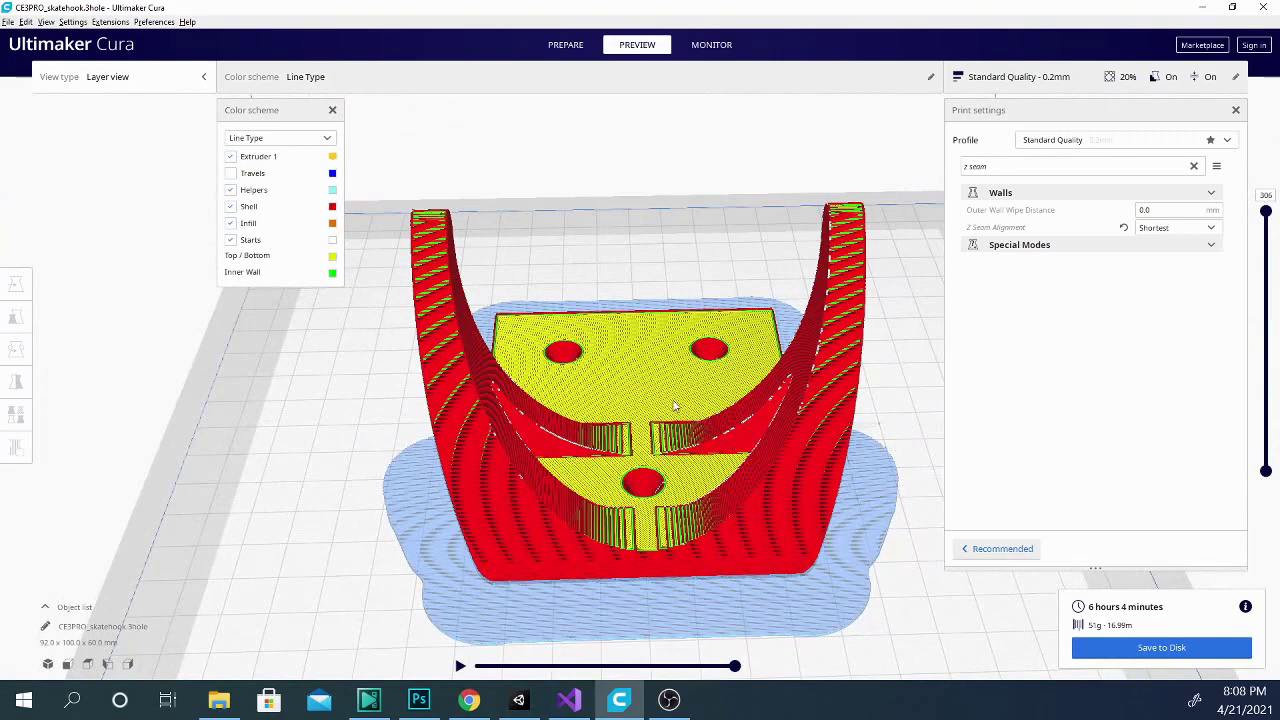
right_click_drag(260, 492, 628, 488)
scroll(628, 488, "down", 3)
scroll(262, 475, "down", 4)
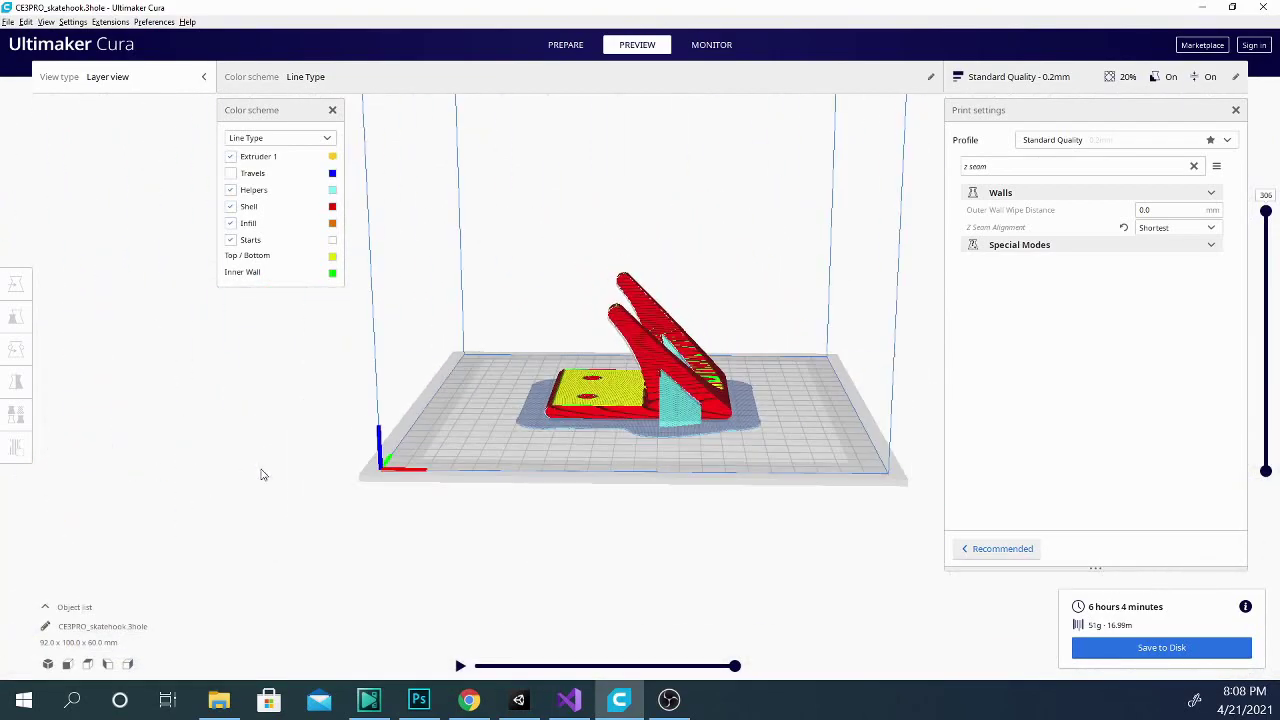
right_click_drag(143, 436, 513, 565)
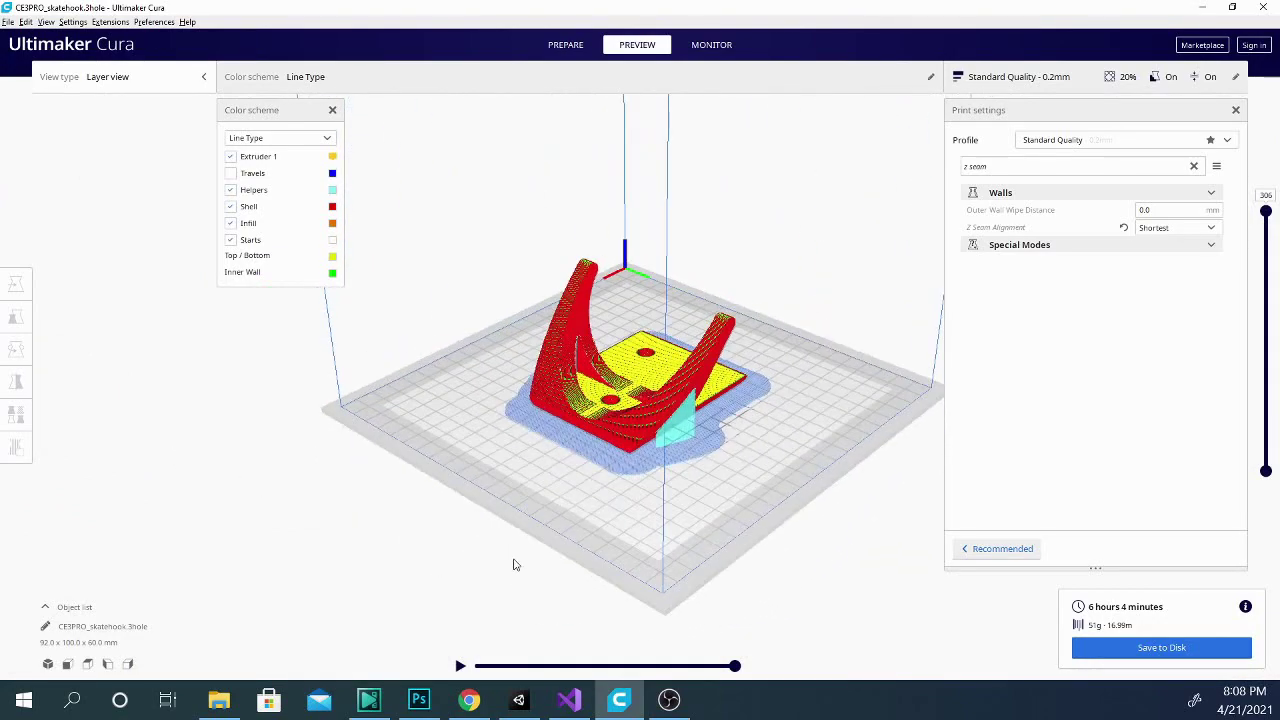
Step: Close the color scheme options and view the whole sliced skate hook on the build plate
left_click(332, 111)
right_click_drag(421, 481, 478, 420)
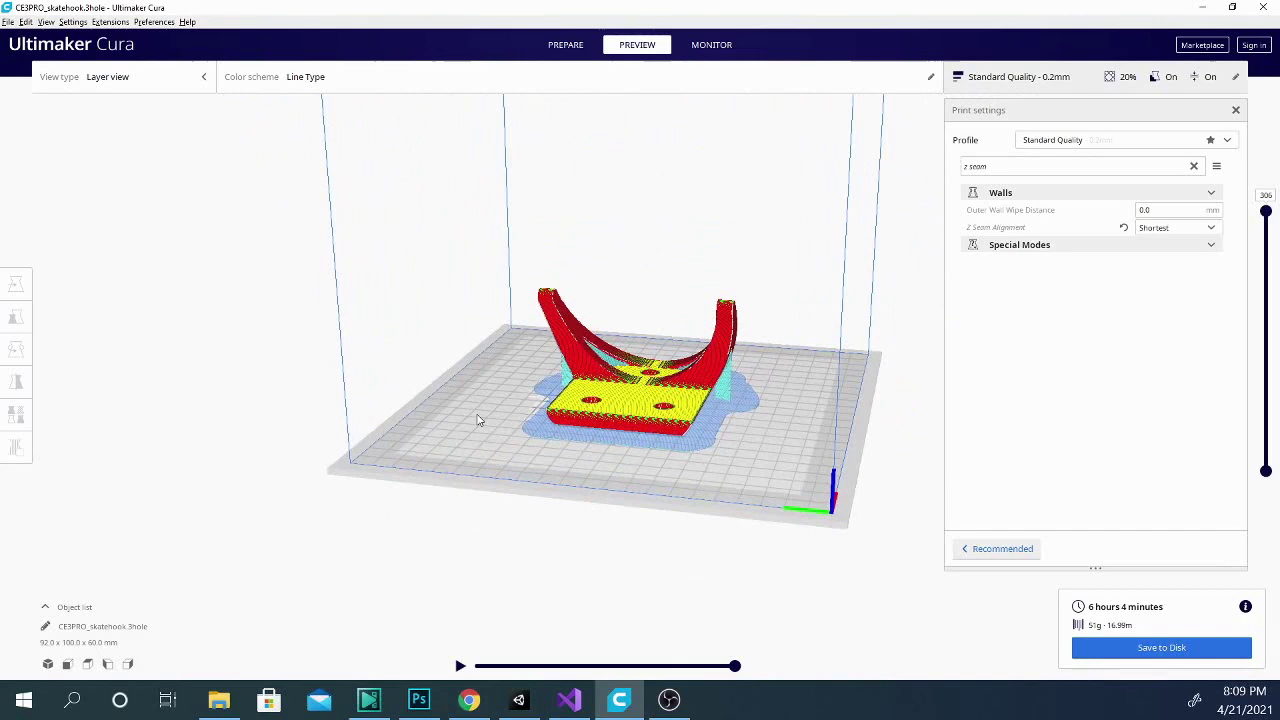
right_click_drag(746, 455, 673, 449)
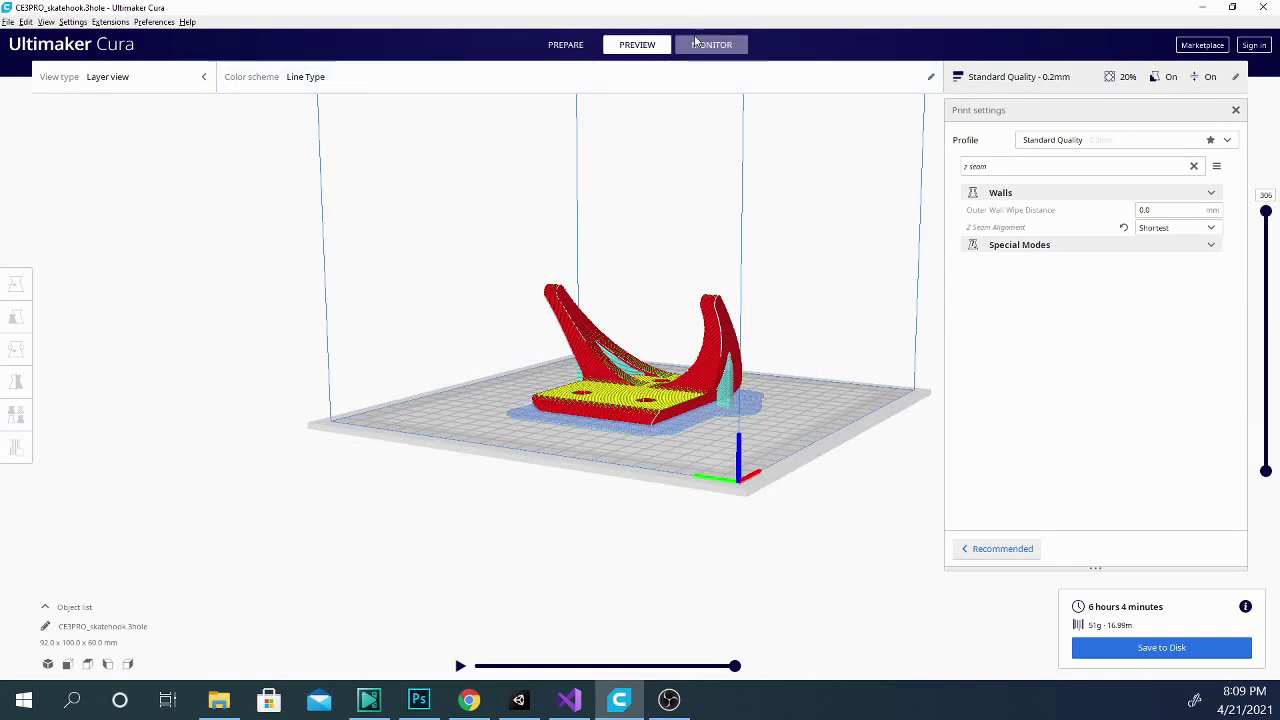
Step: Return to the Prepare stage and inspect the solid skate hook model from all around, including its underside
left_click(553, 50)
right_click(553, 50)
right_click_drag(553, 50, 350, 461)
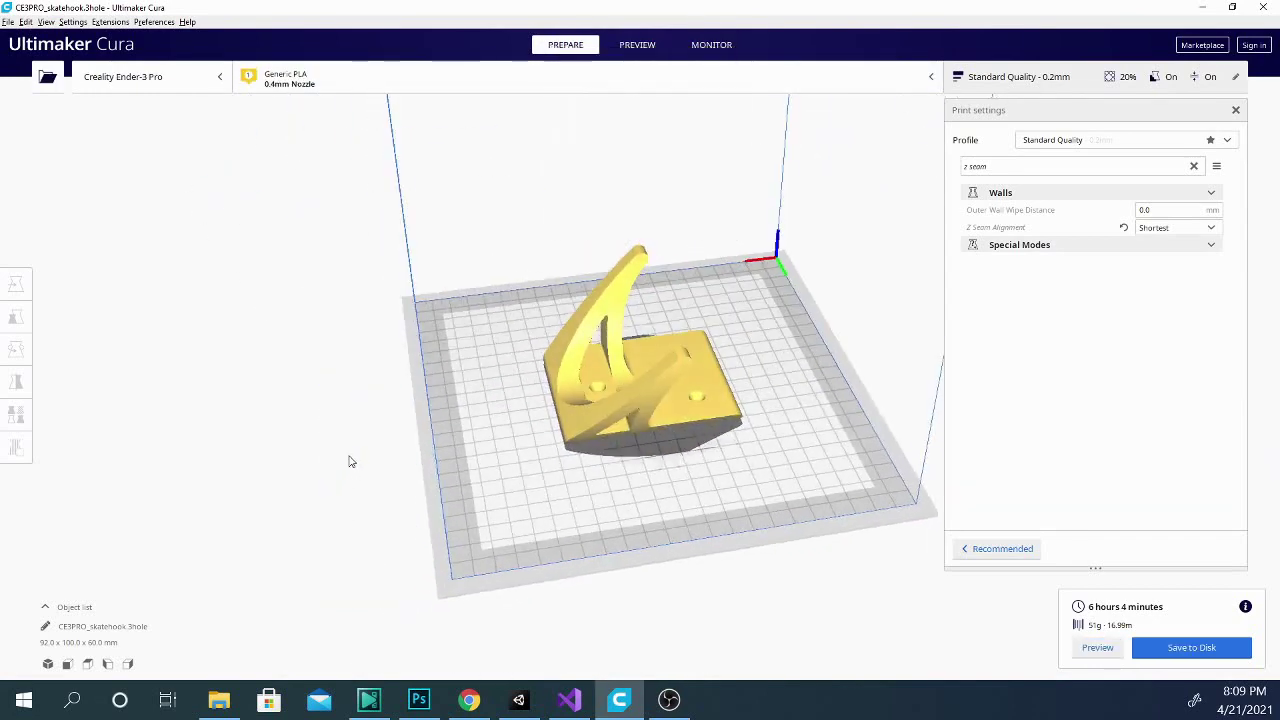
right_click_drag(253, 467, 825, 449)
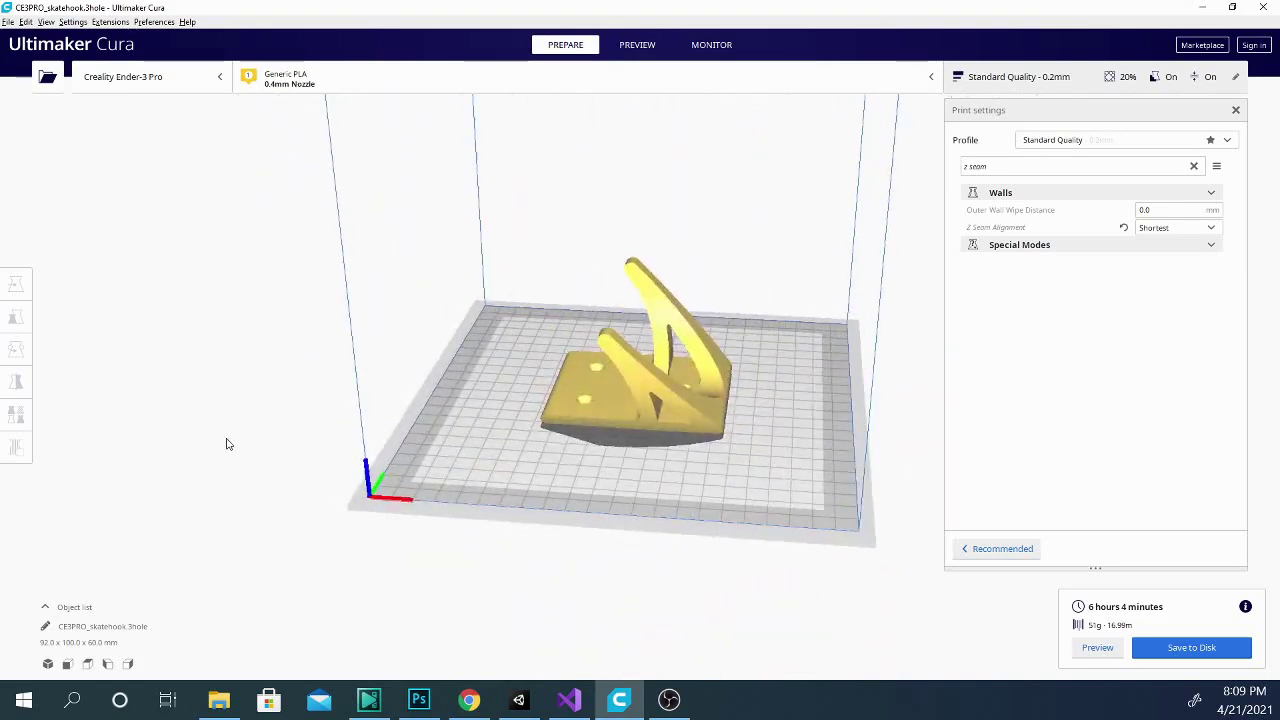
right_click_drag(229, 443, 367, 501)
right_click_drag(247, 523, 97, 445)
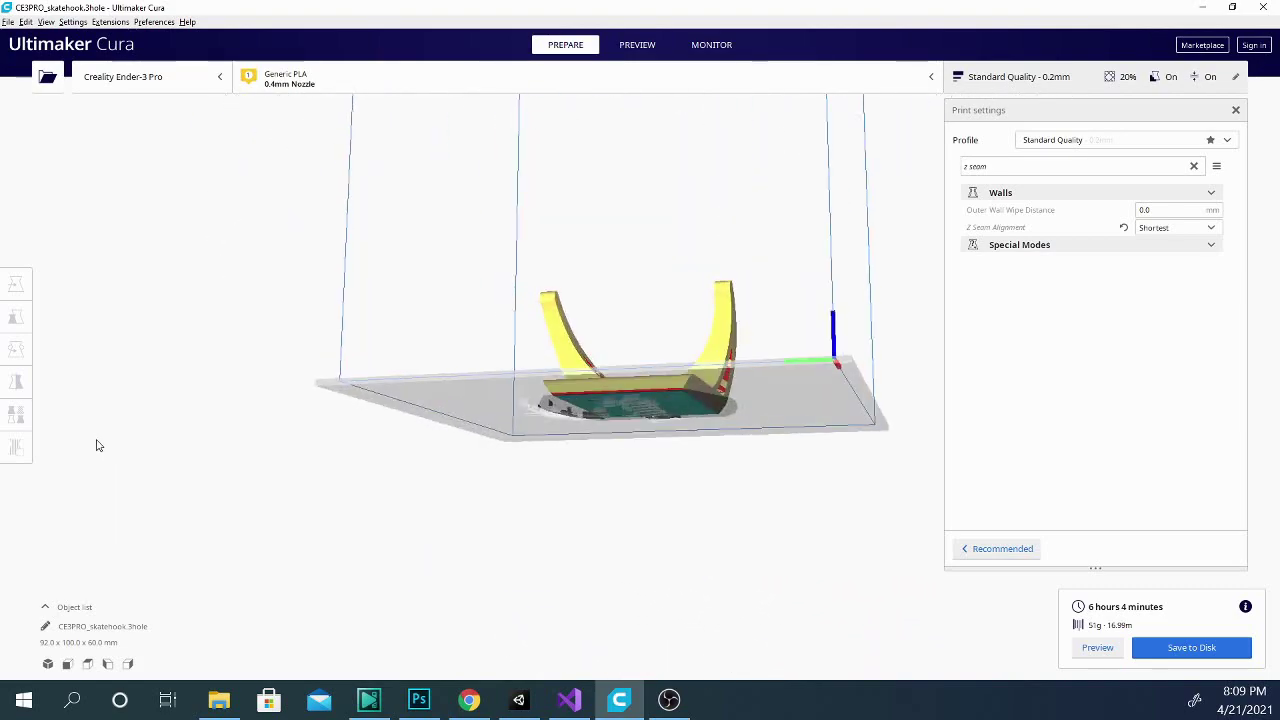
right_click_drag(644, 548, 593, 621)
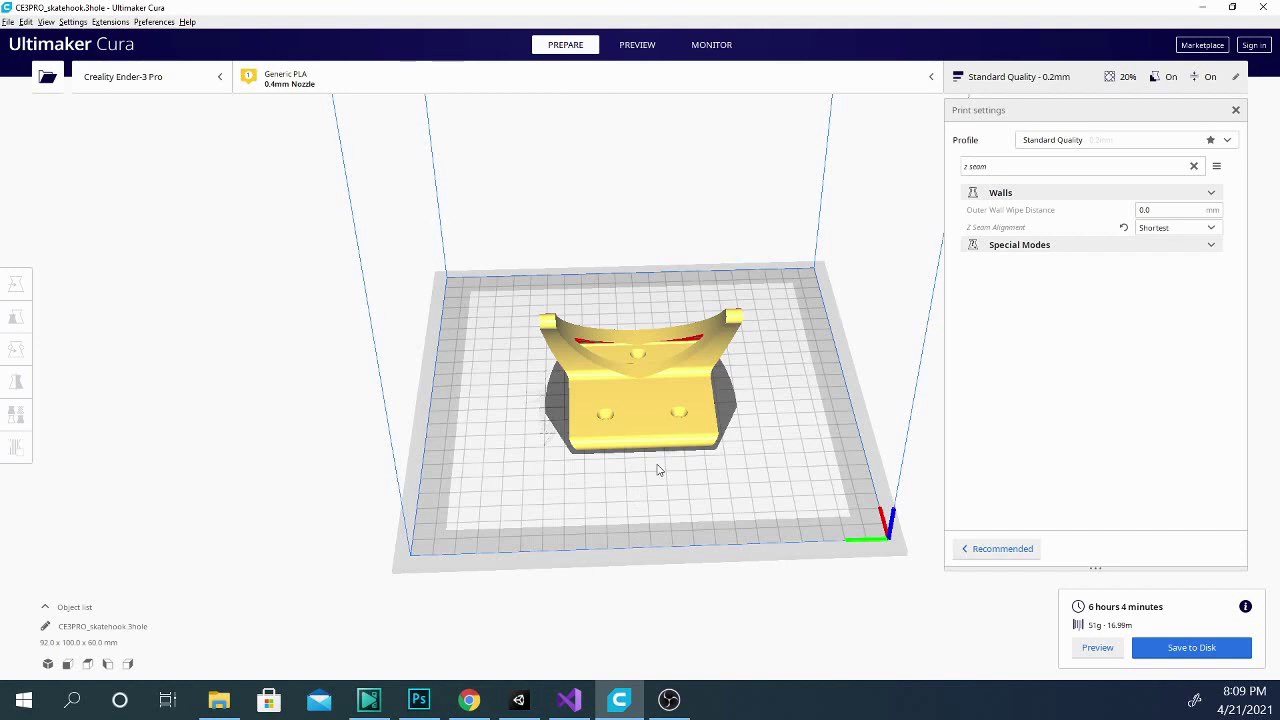
right_click_drag(760, 638, 640, 607)
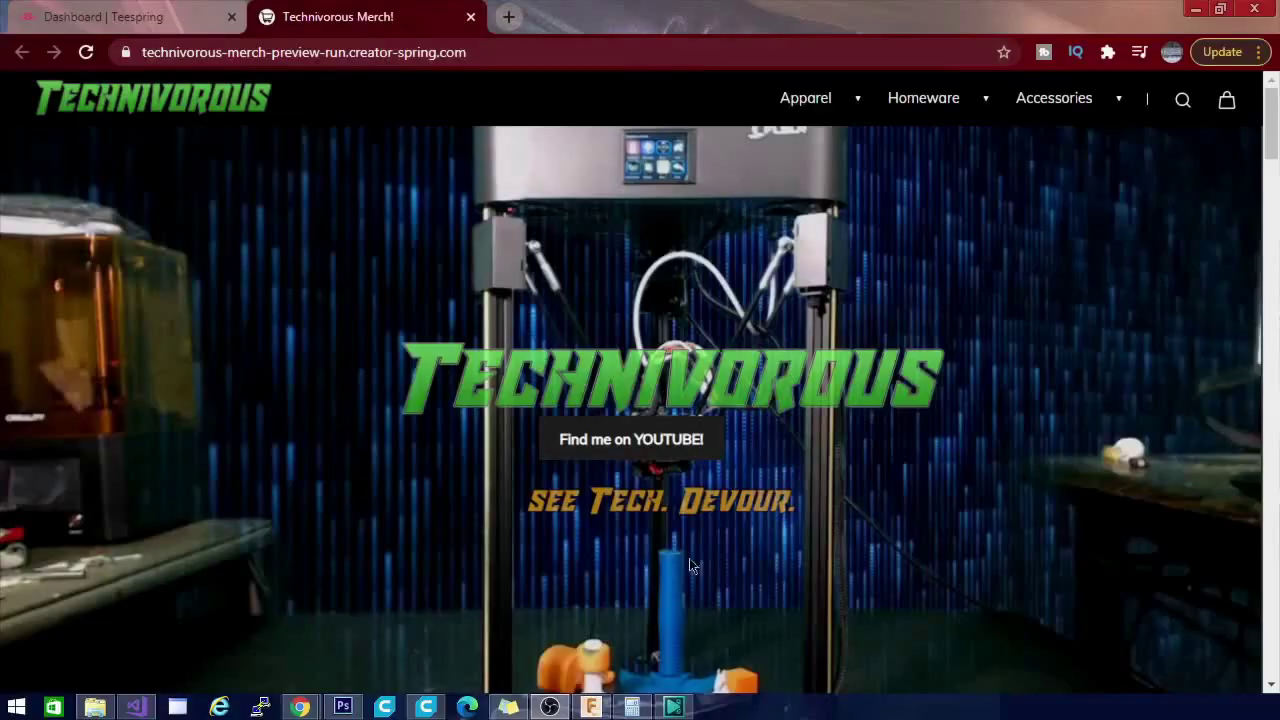
Step: In the web browser, browse the products of the Technivorous merch store and open the Technivorous Face Mask listing
scroll(927, 322, "down", 5)
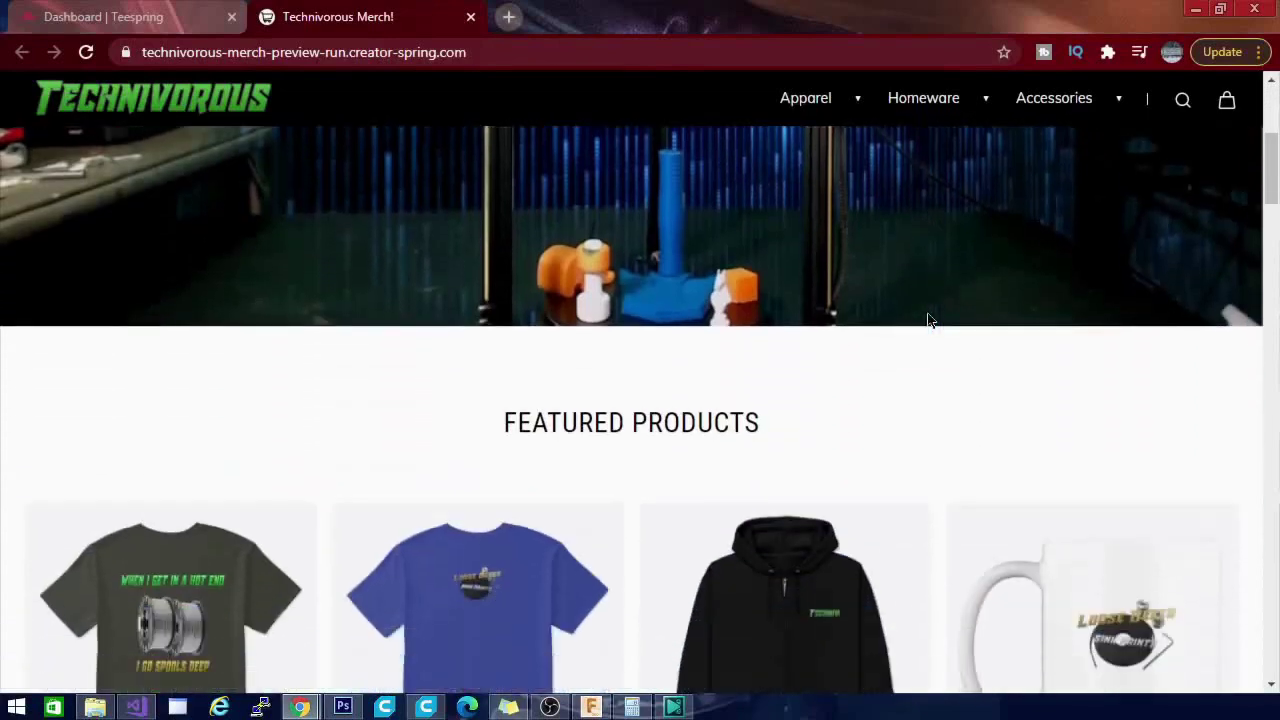
scroll(927, 312, "down", 2)
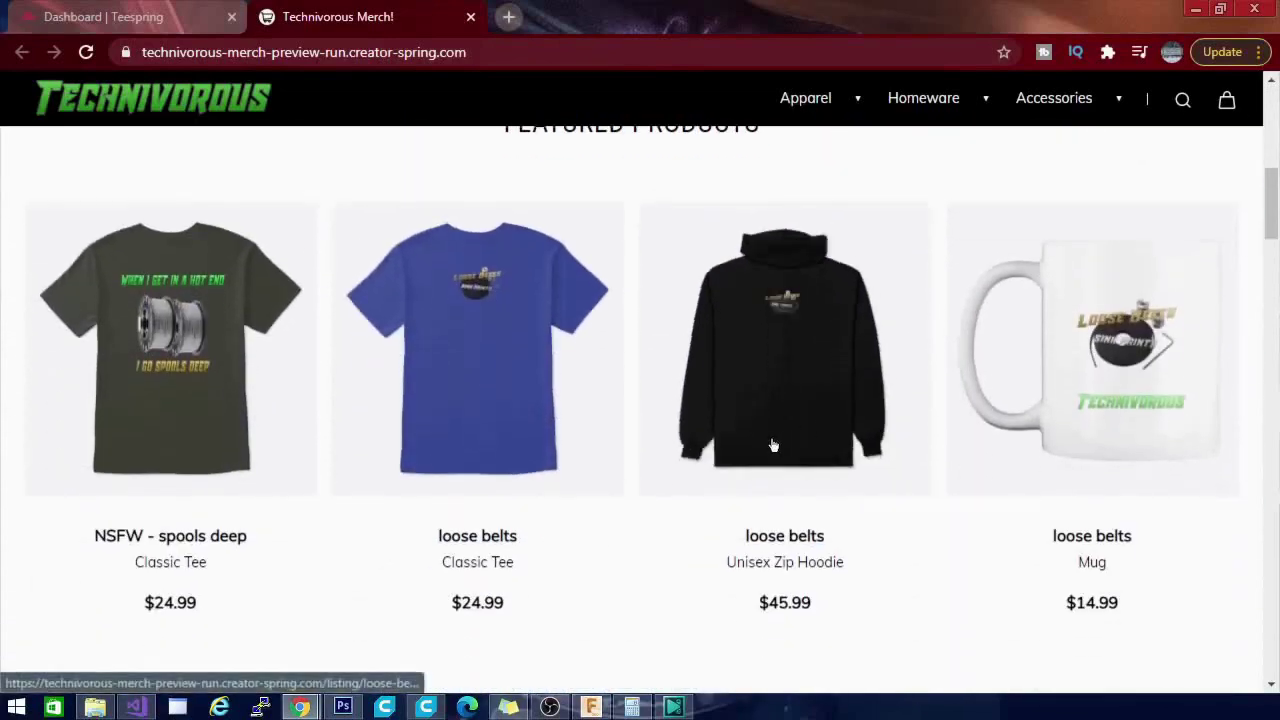
scroll(772, 450, "down", 1)
scroll(772, 446, "down", 5)
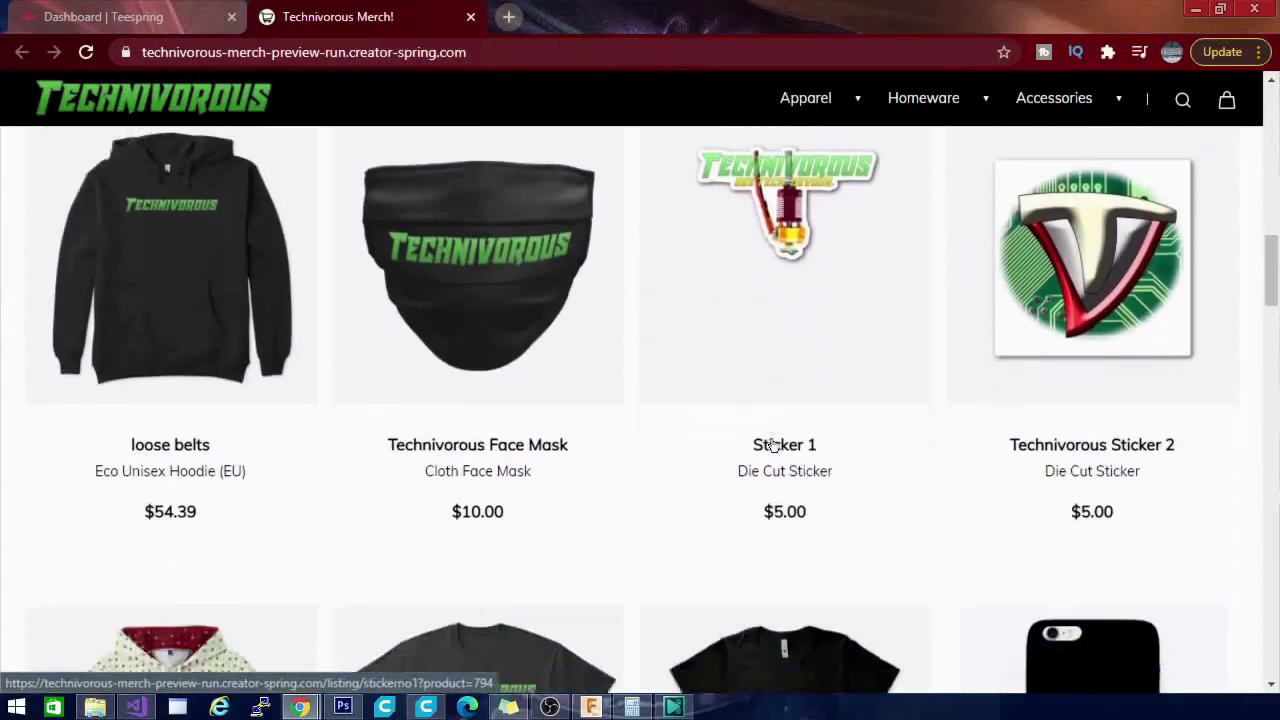
right_click(741, 464)
left_click(560, 462)
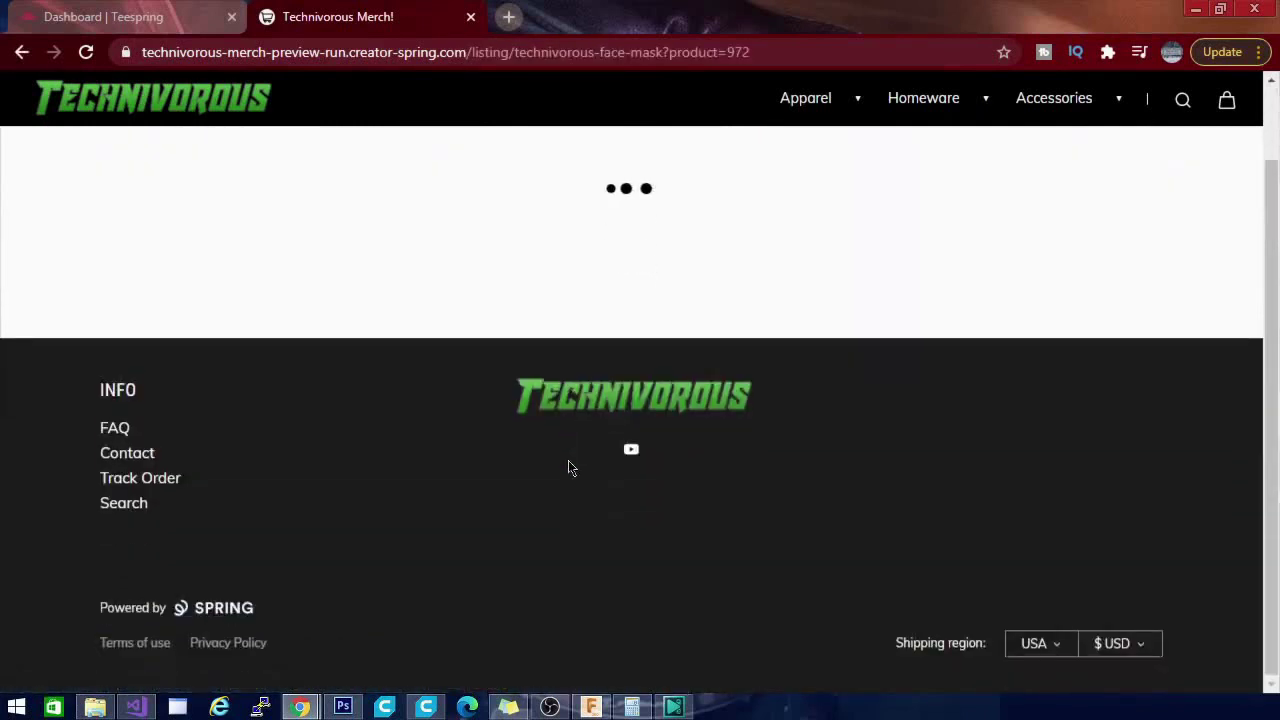